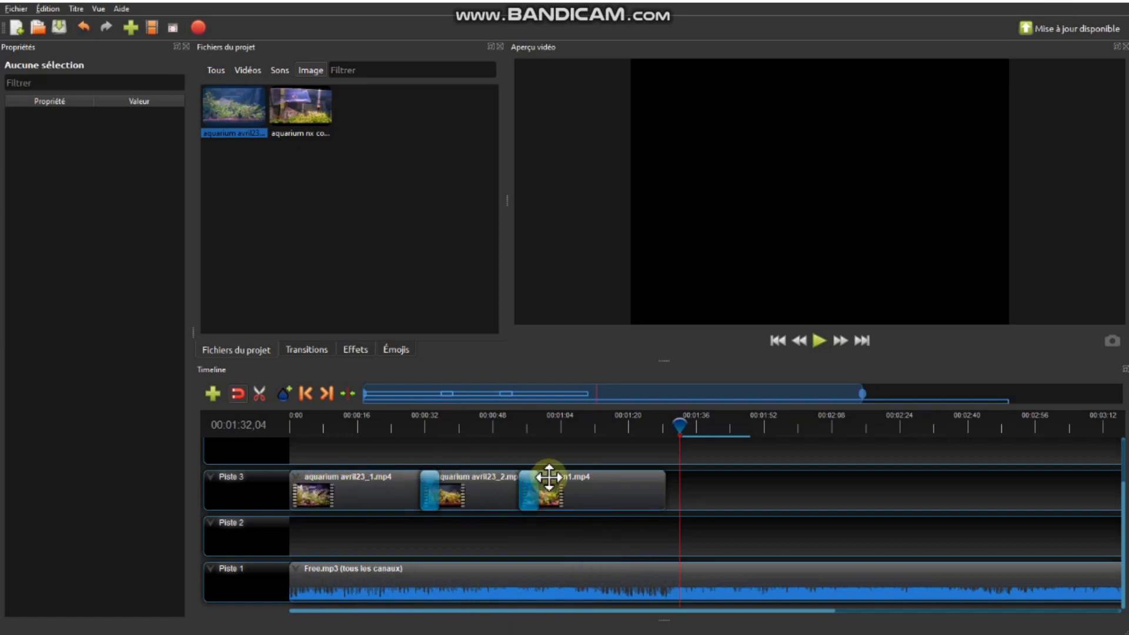
Examine the audio separation options of the aquarium avril23_1.mp4 clip on Piste 3 and play the timeline preview.
click(364, 485)
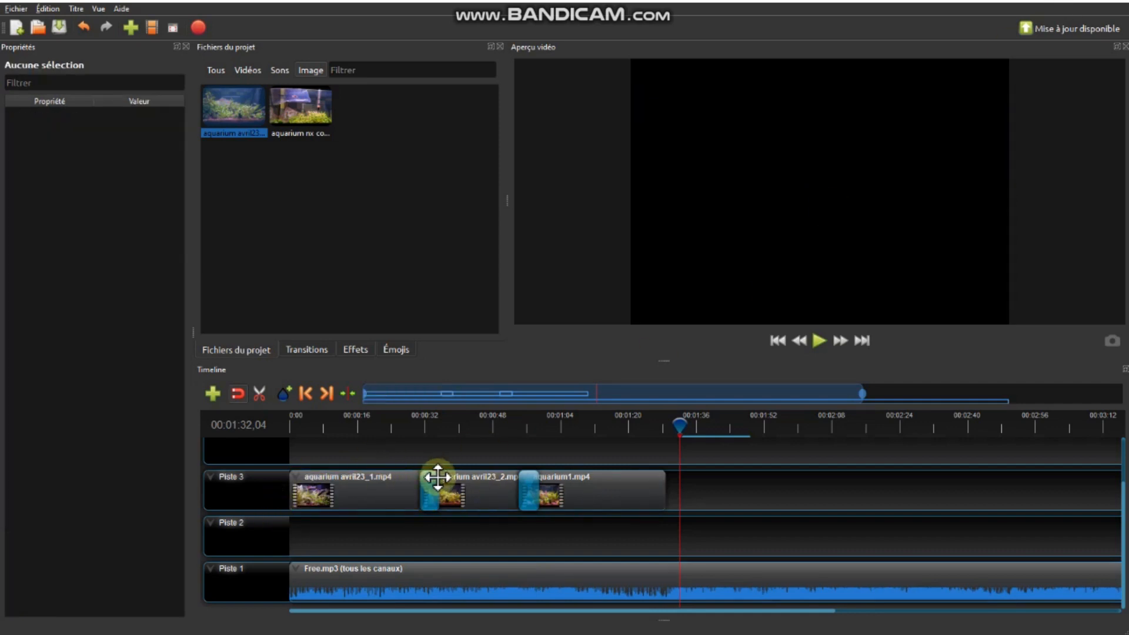
click(360, 491)
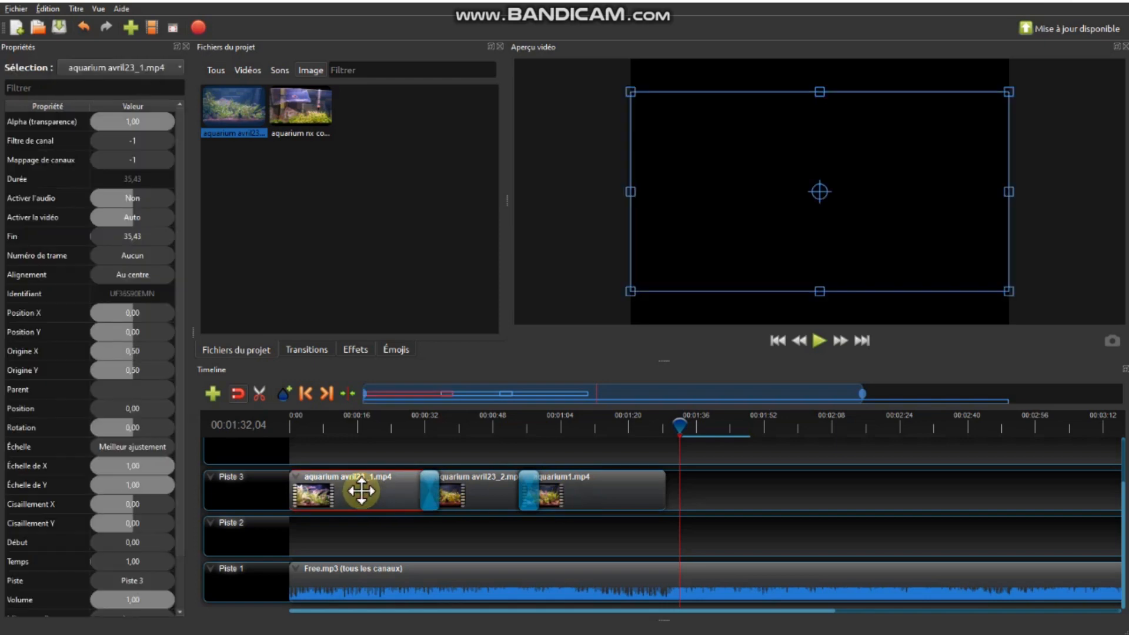
right_click(361, 491)
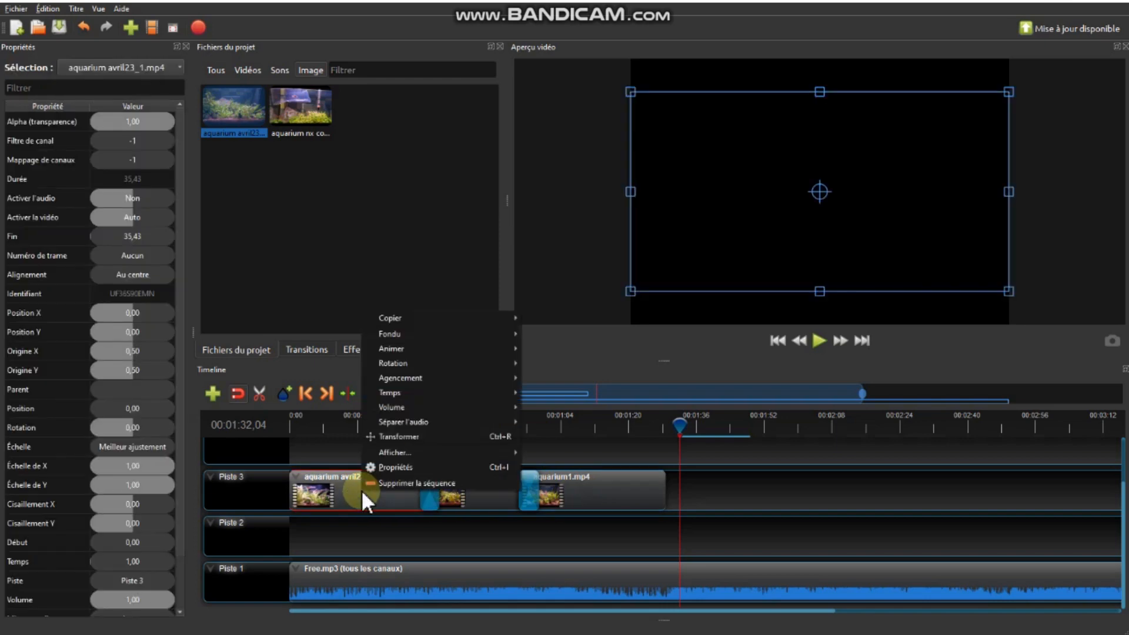
mouse_move(411, 423)
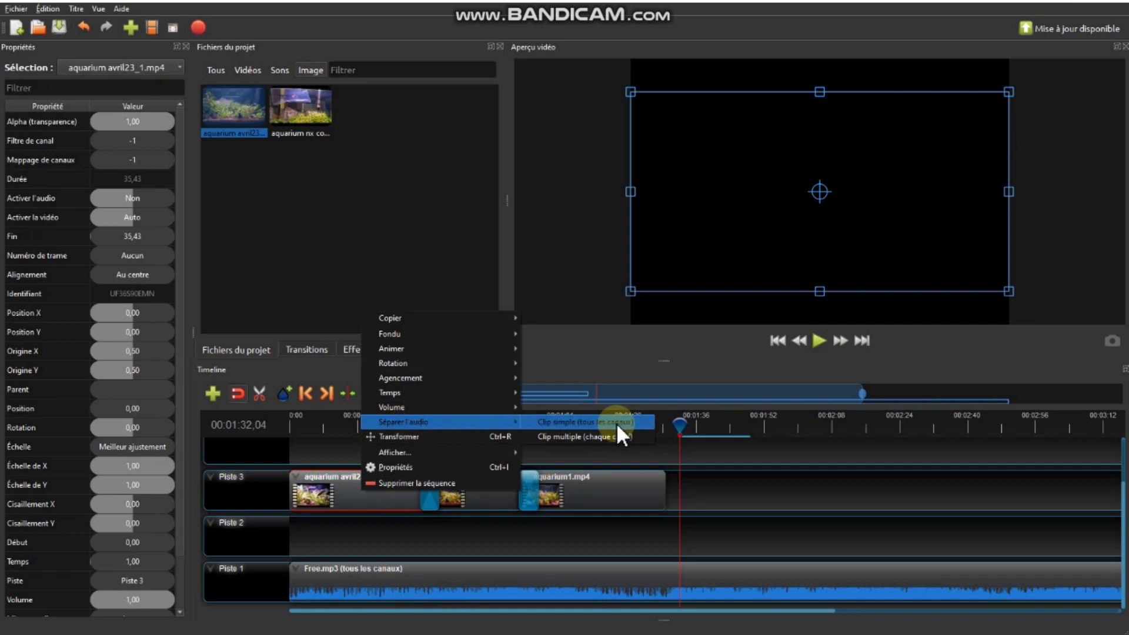
click(818, 341)
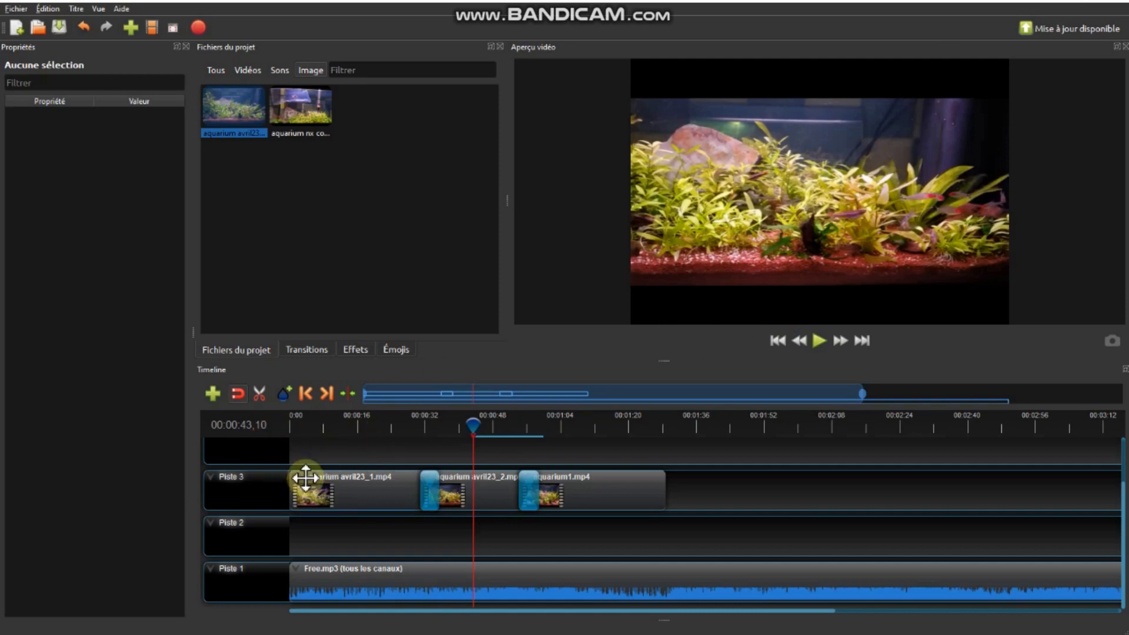
Start a new title, browse the available templates and choose the Bulles 1 template.
click(78, 8)
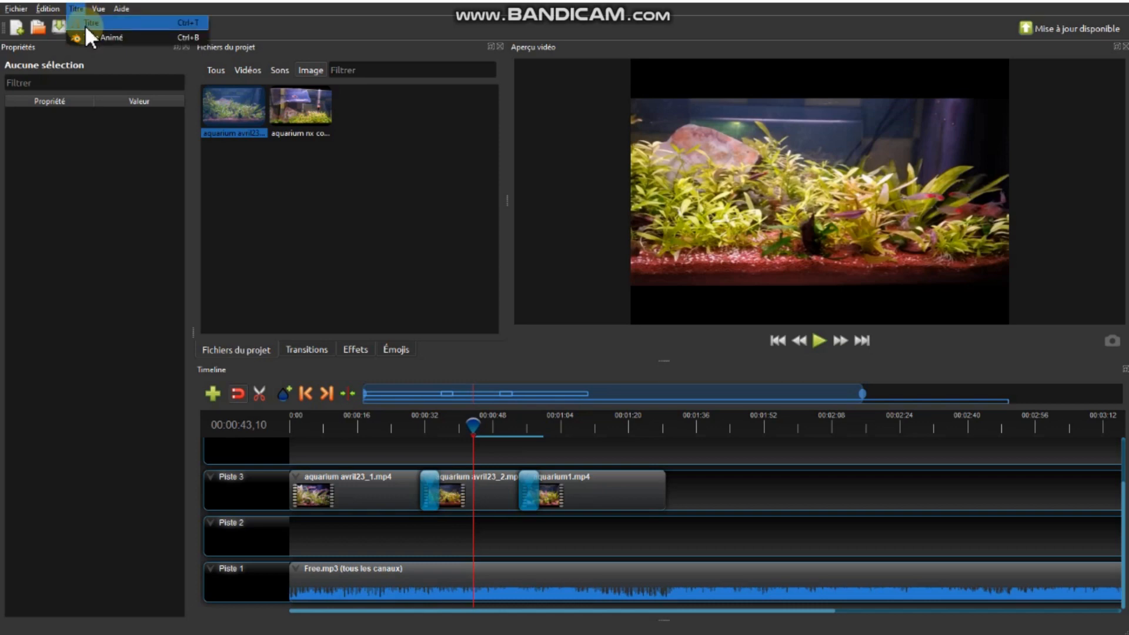
click(86, 25)
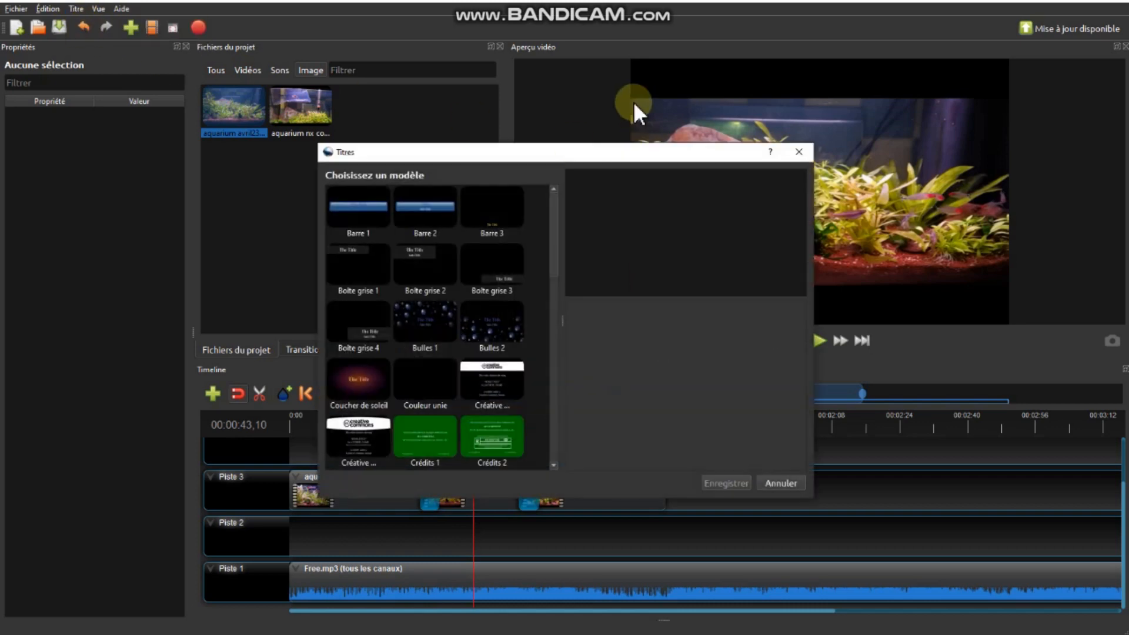
drag(632, 159, 769, 107)
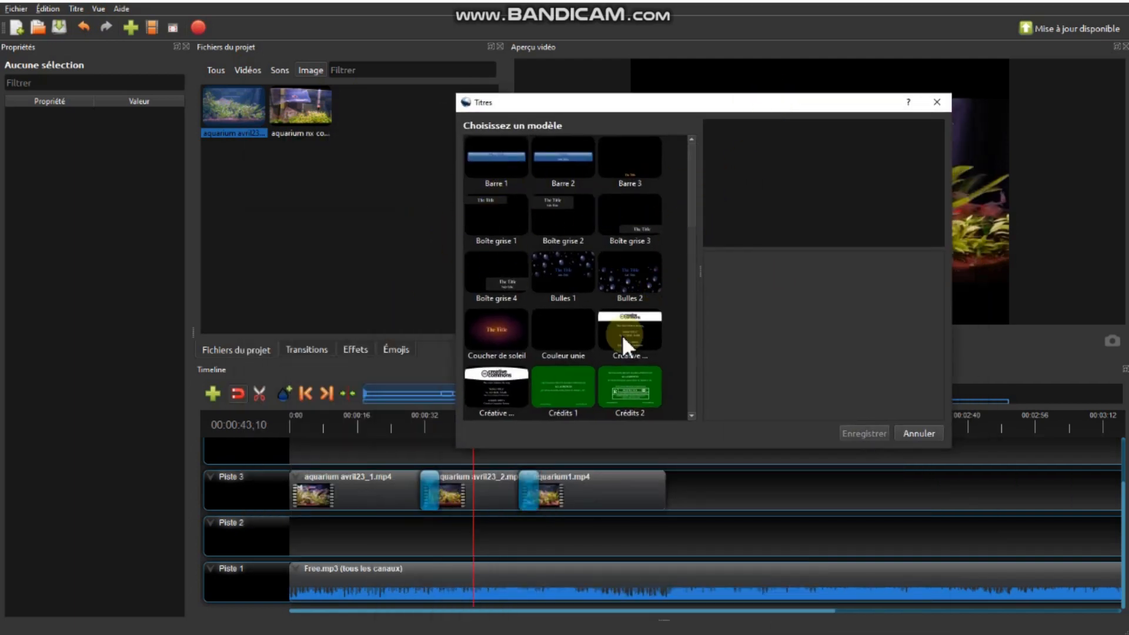
scroll(637, 318, down, 10)
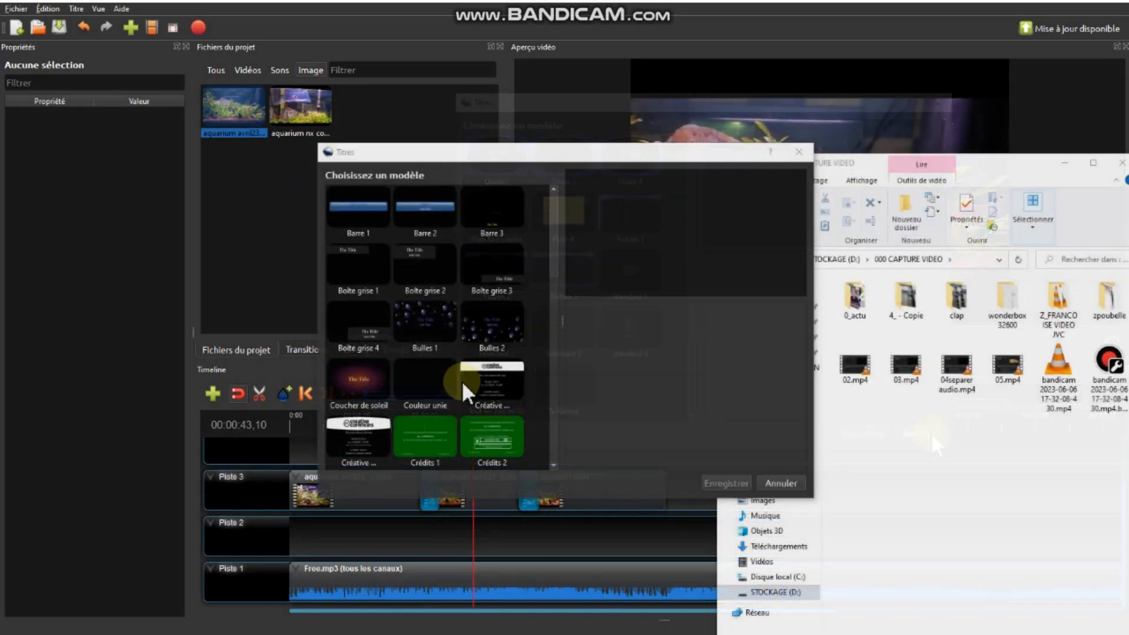
click(426, 320)
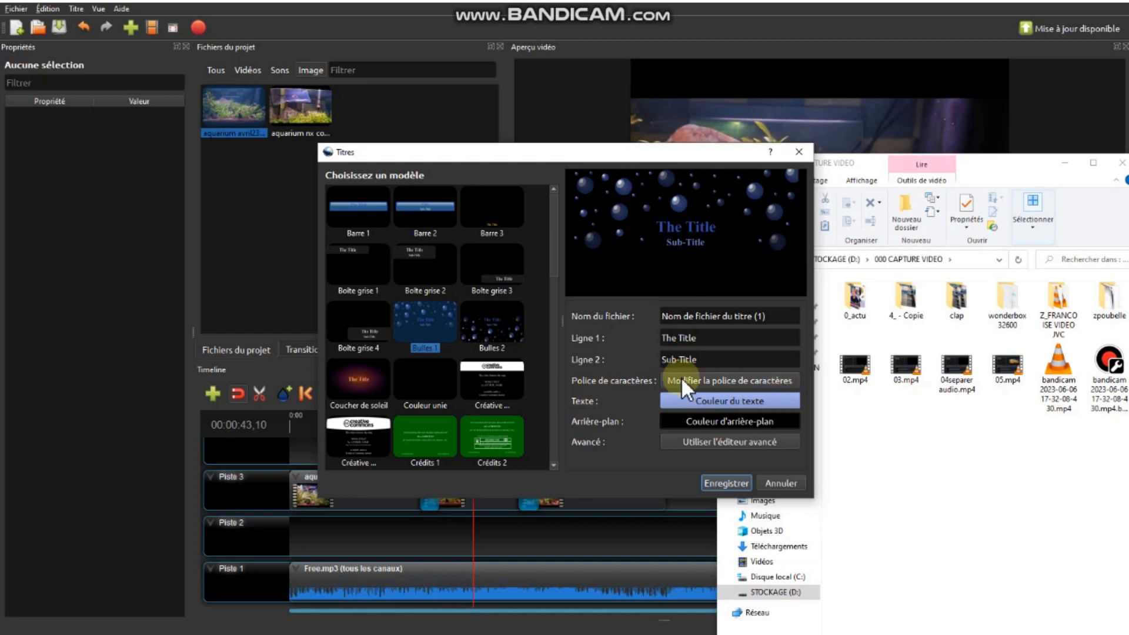
Examine the title's font, text colour, background colour and advanced editor options without applying any changes.
click(706, 381)
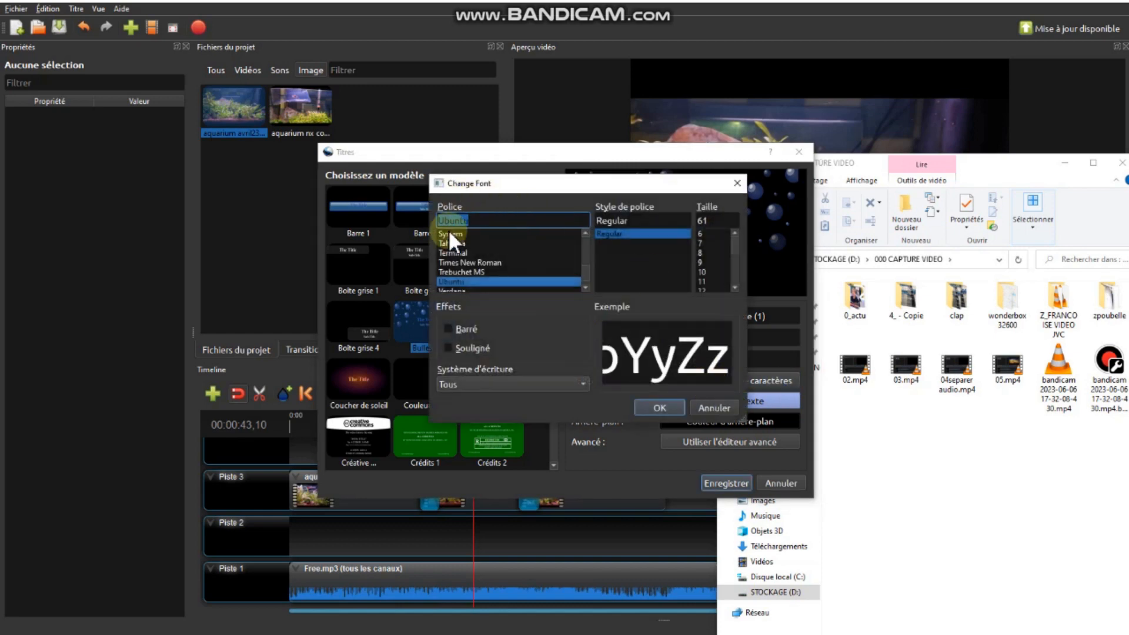
scroll(501, 246, down, 4)
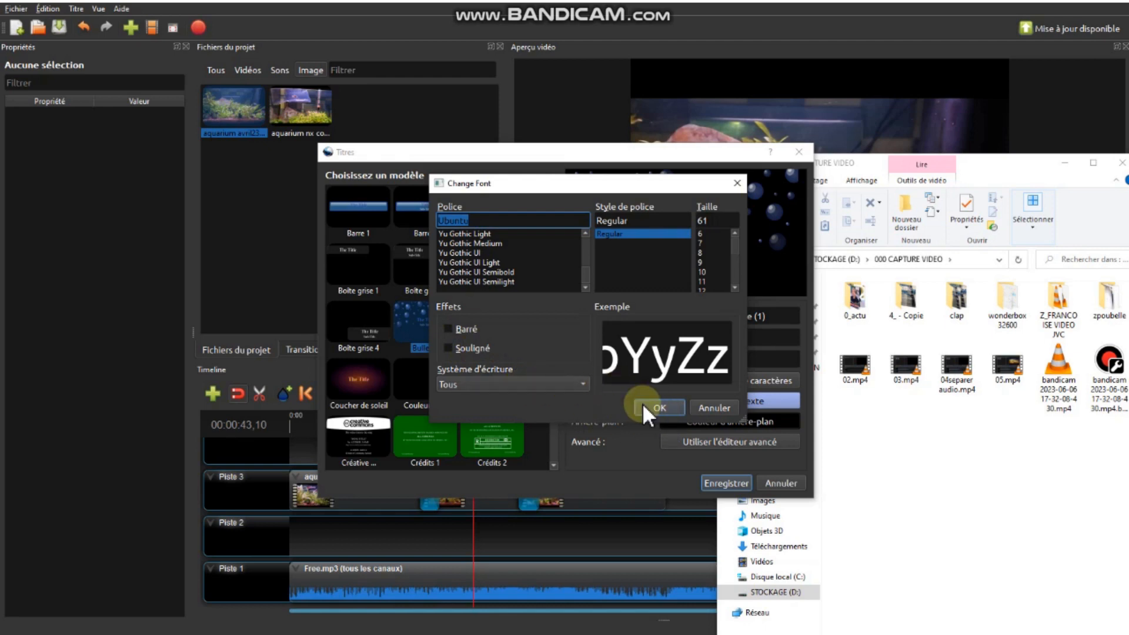
click(711, 406)
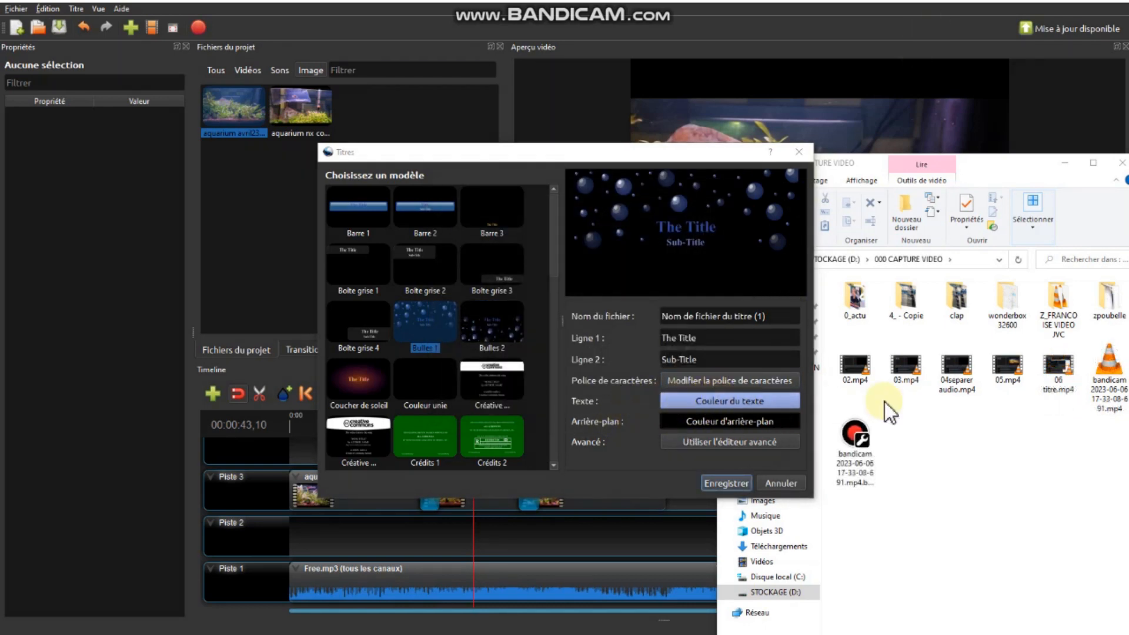
click(777, 400)
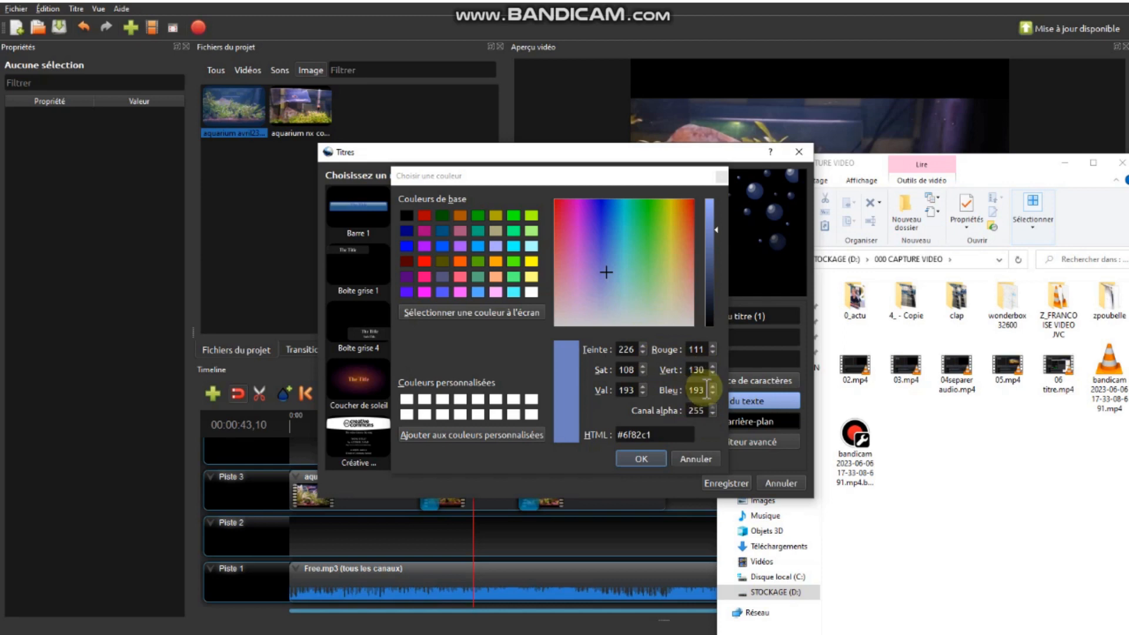
click(696, 460)
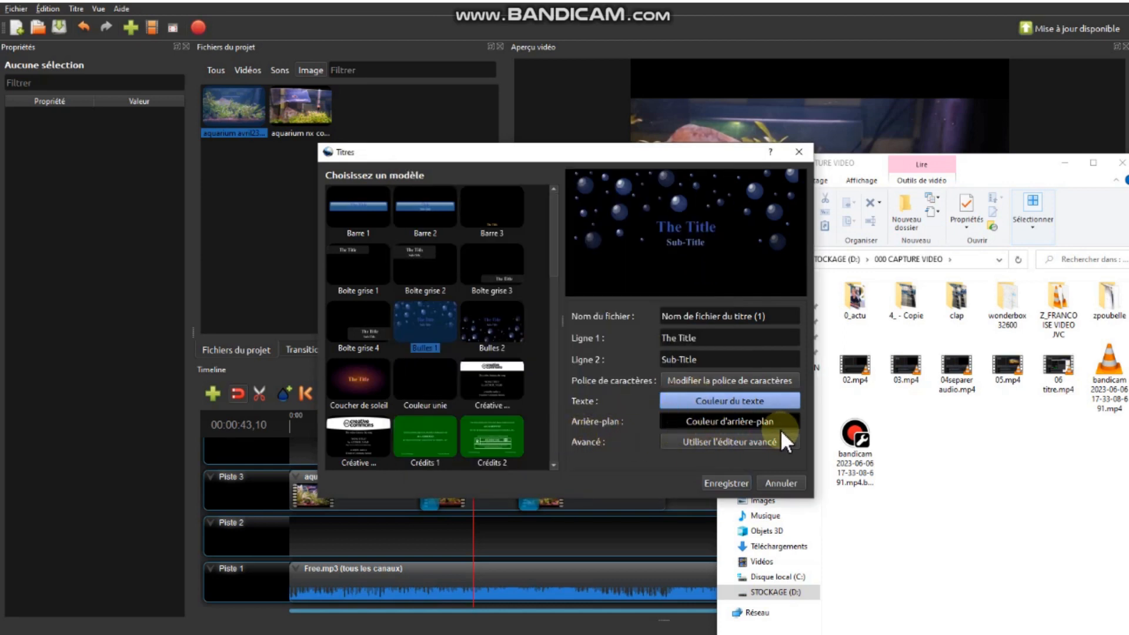
click(744, 419)
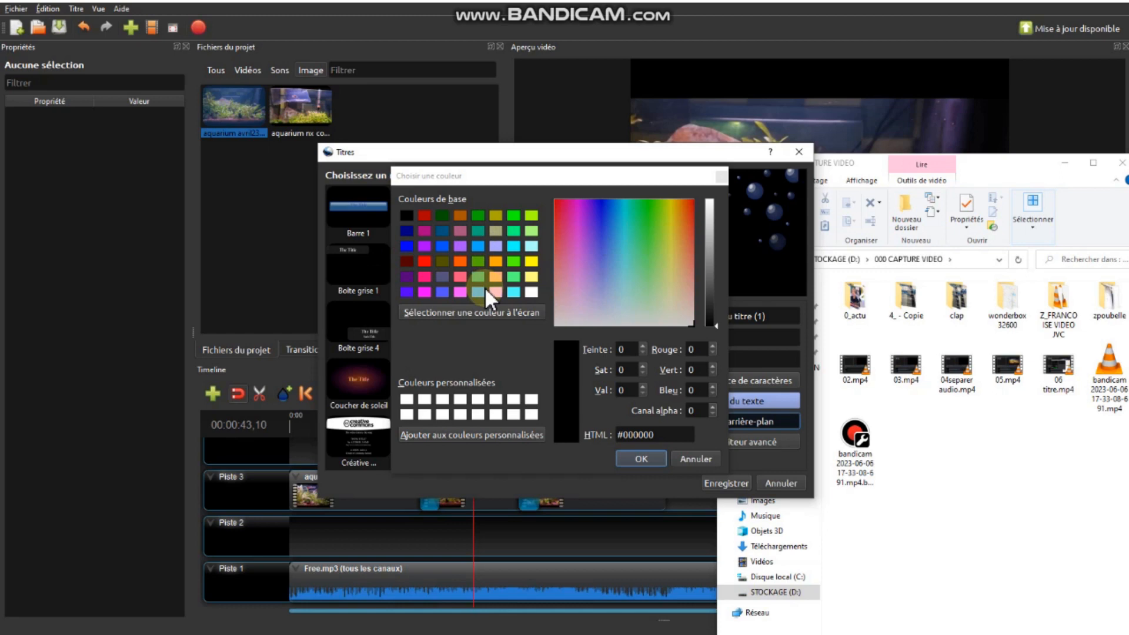
click(689, 460)
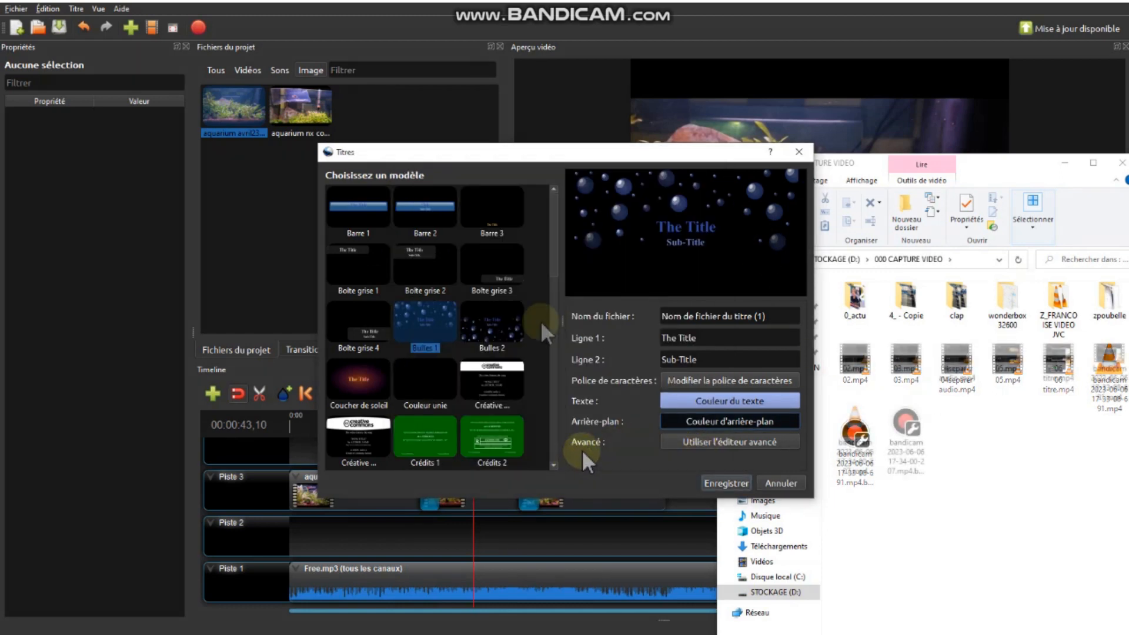
click(743, 442)
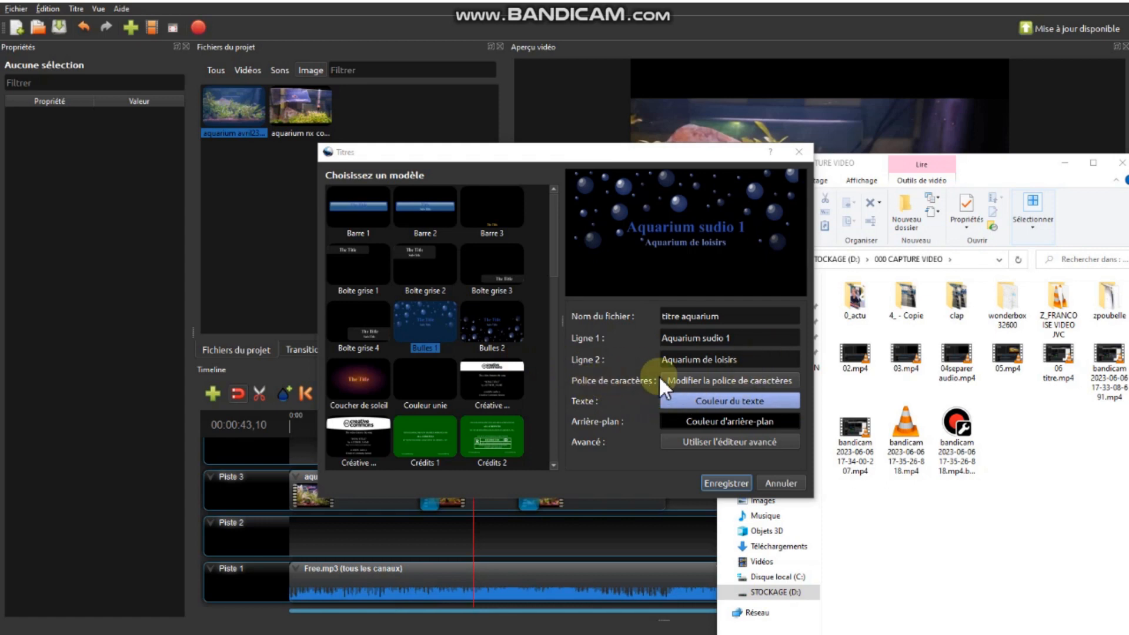
Compare several fonts for the aquarium title, including Tahoma, System and the Yu Gothic variants, and choose Yu Gothic UI Semibold.
click(690, 377)
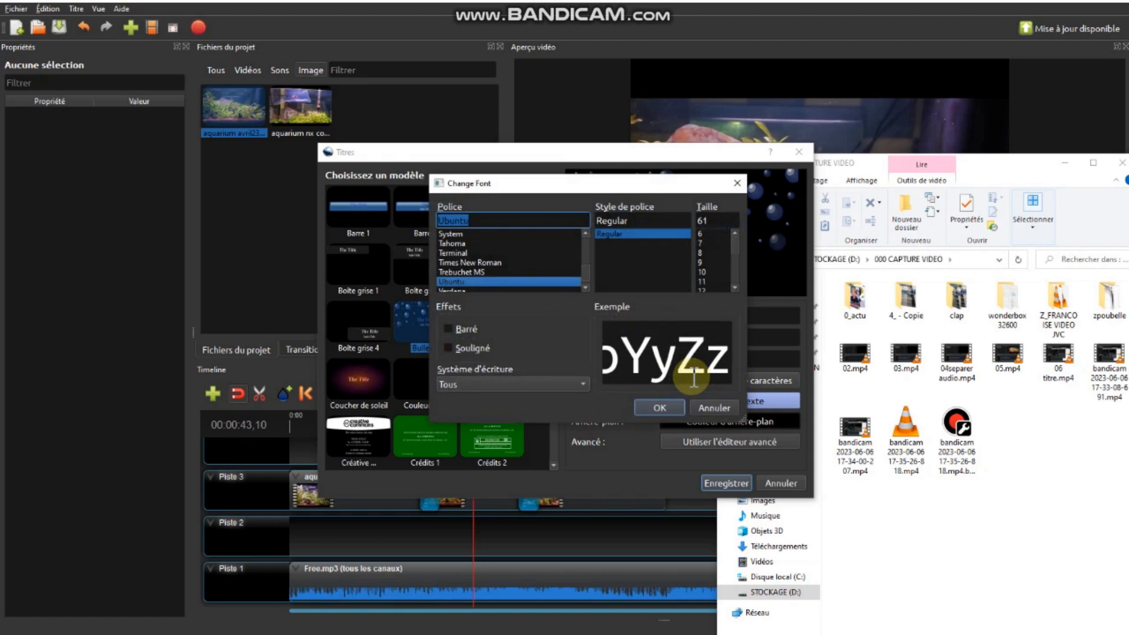
click(453, 244)
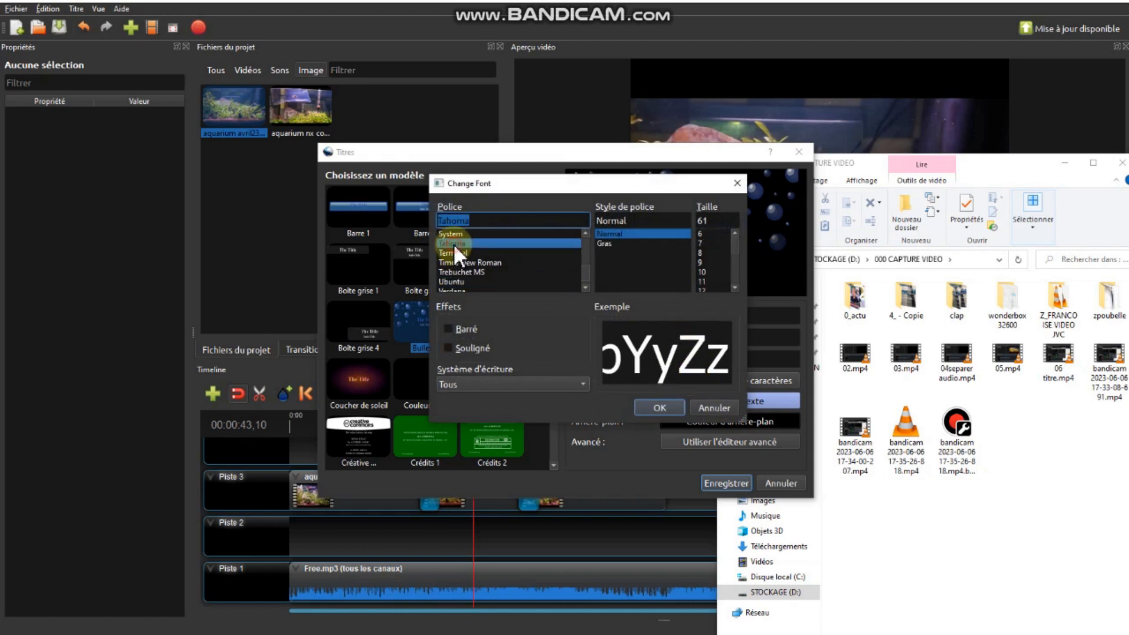
click(453, 234)
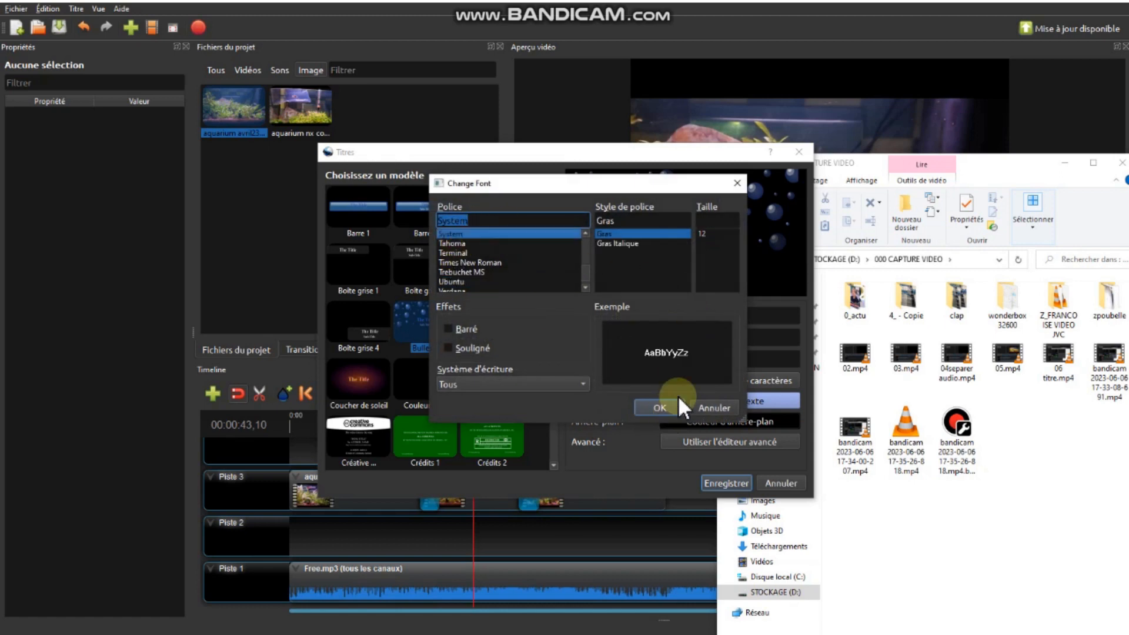
click(456, 281)
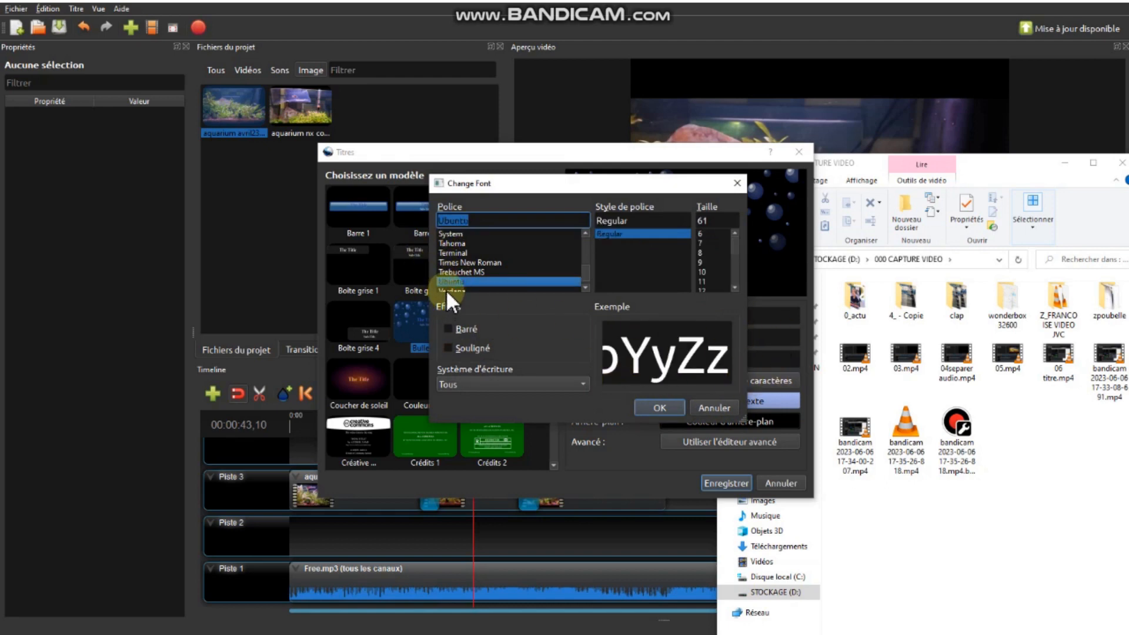
click(450, 234)
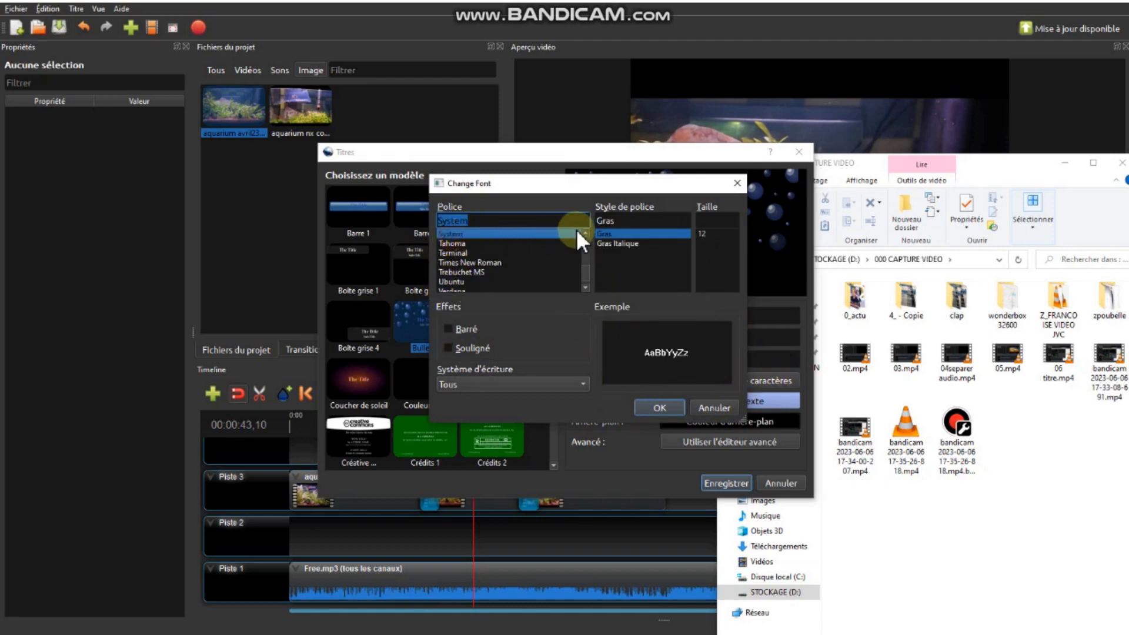
click(585, 273)
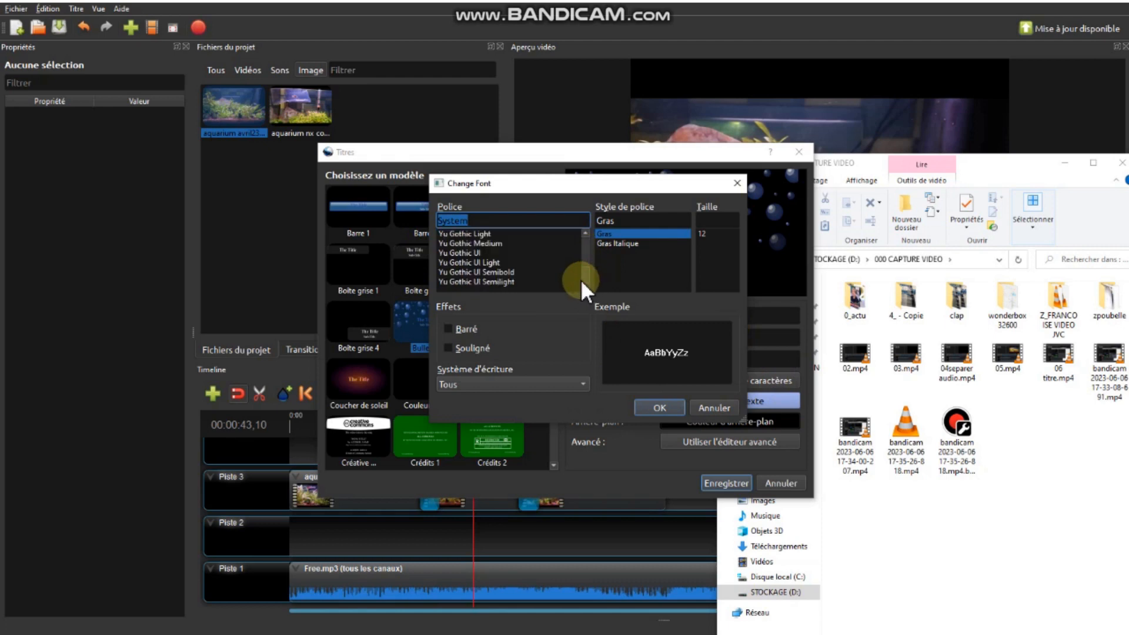
click(451, 262)
click(477, 243)
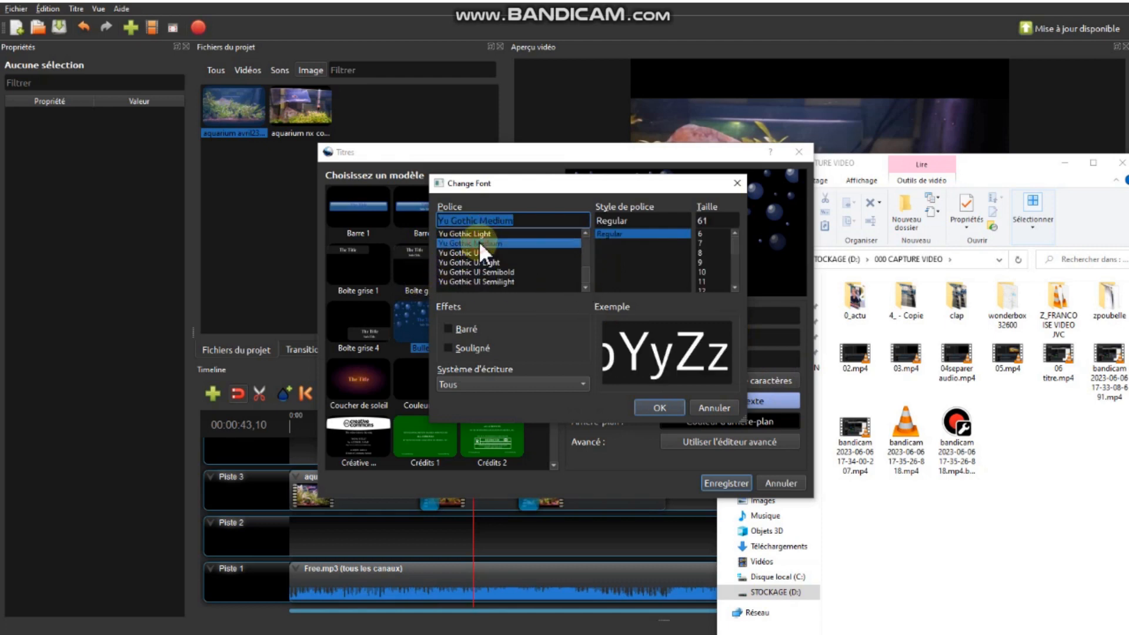
click(451, 253)
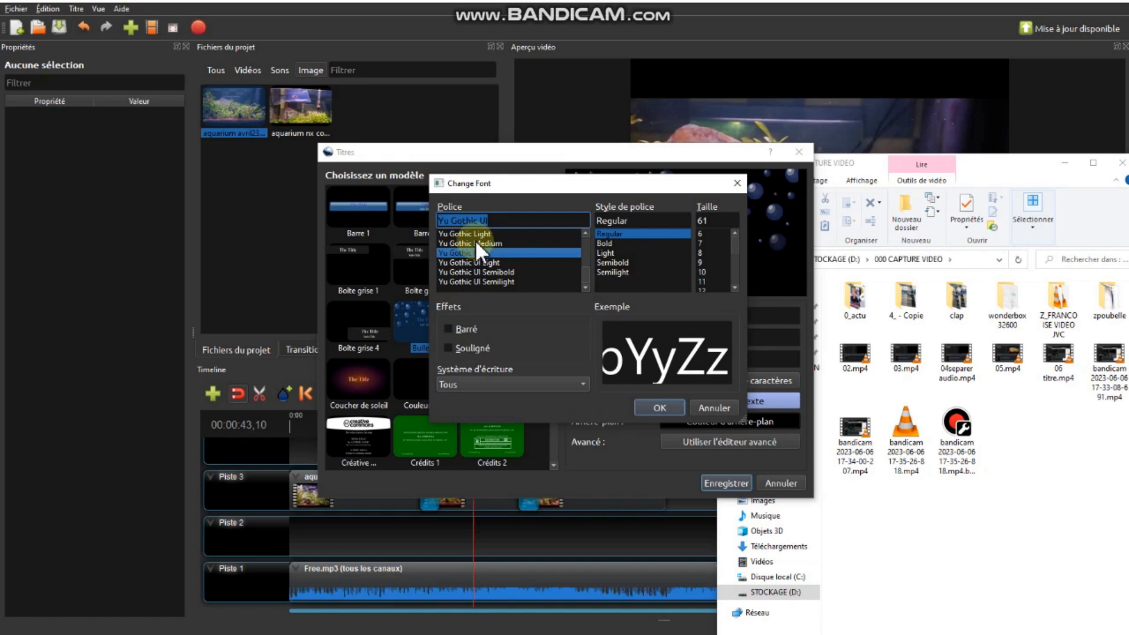
click(490, 282)
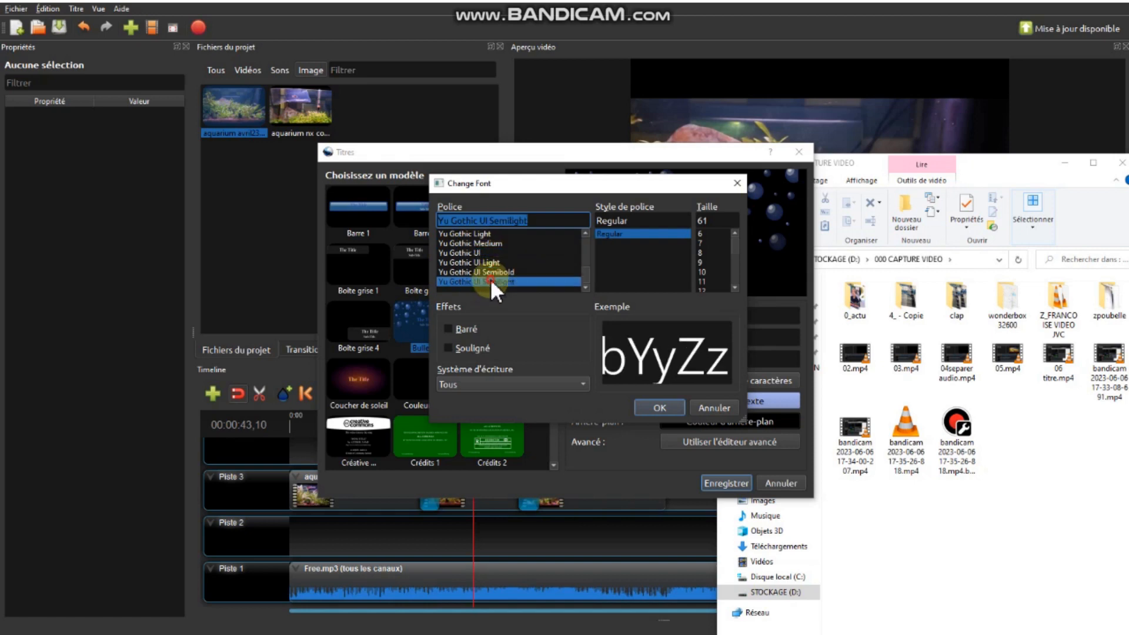
click(496, 270)
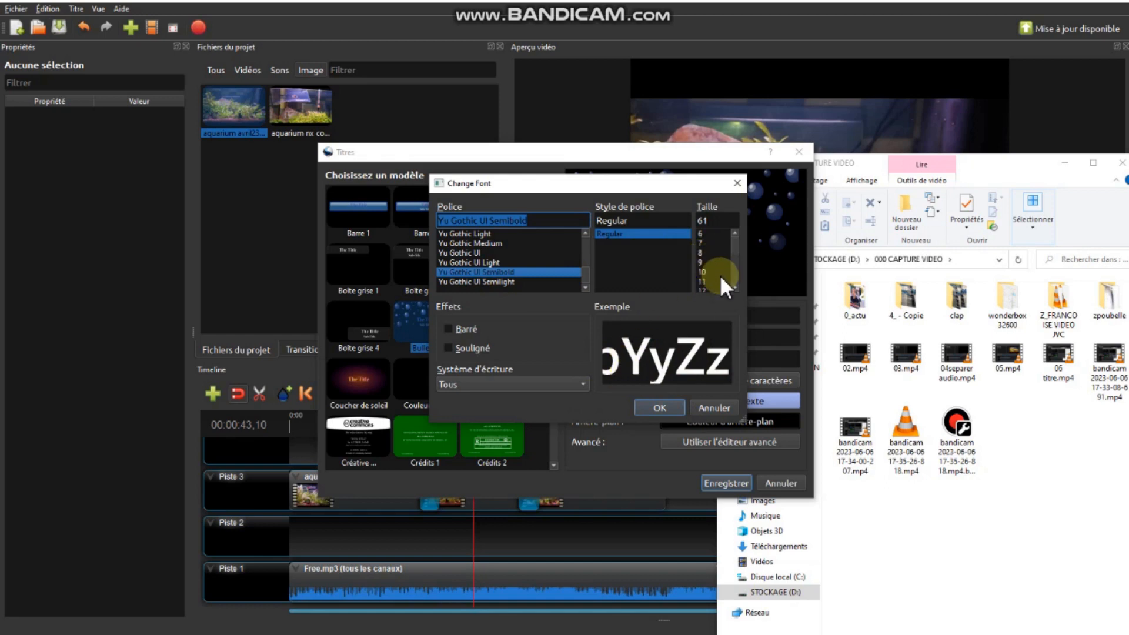
Set the title font size to 28, keeping the title preview in view, and apply the font settings.
drag(733, 248, 733, 261)
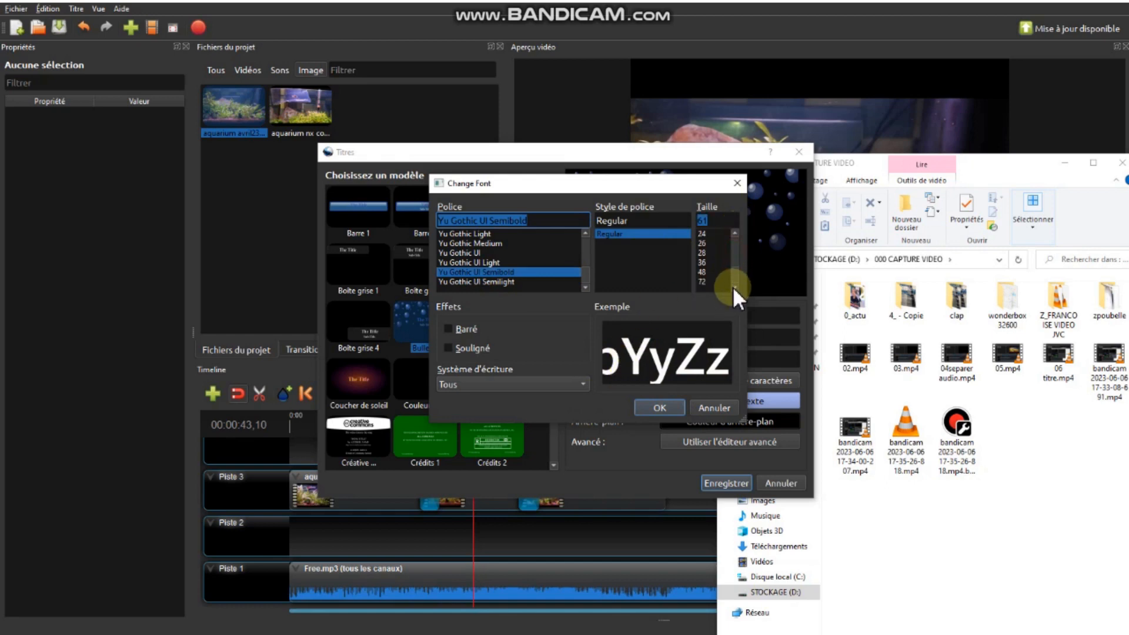
click(700, 242)
drag(687, 180, 736, 305)
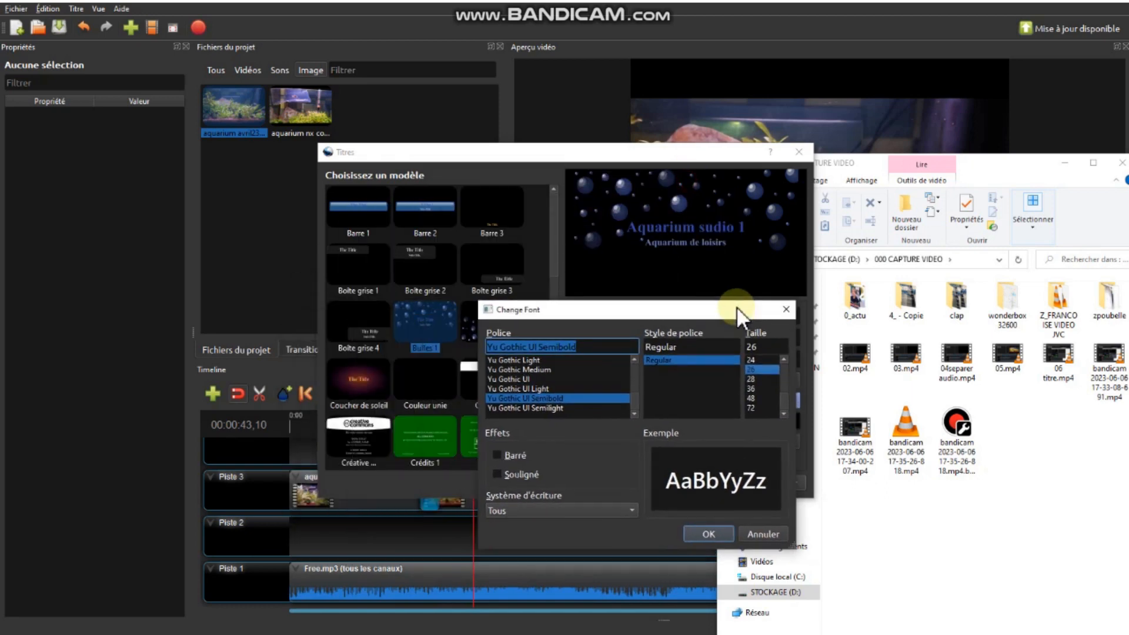
click(752, 379)
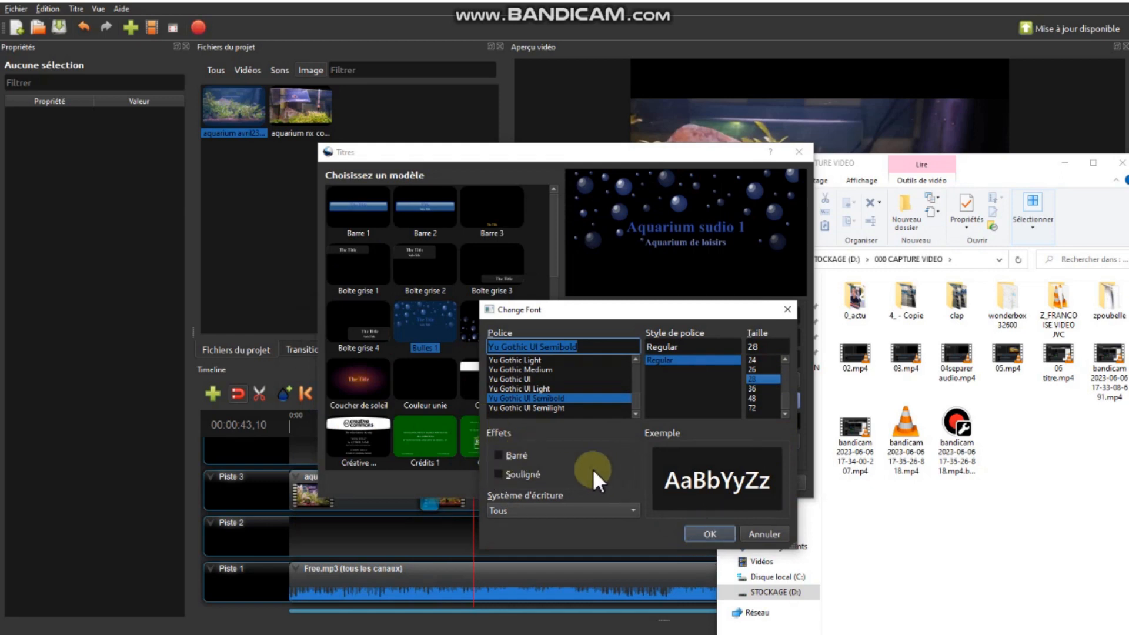
click(703, 529)
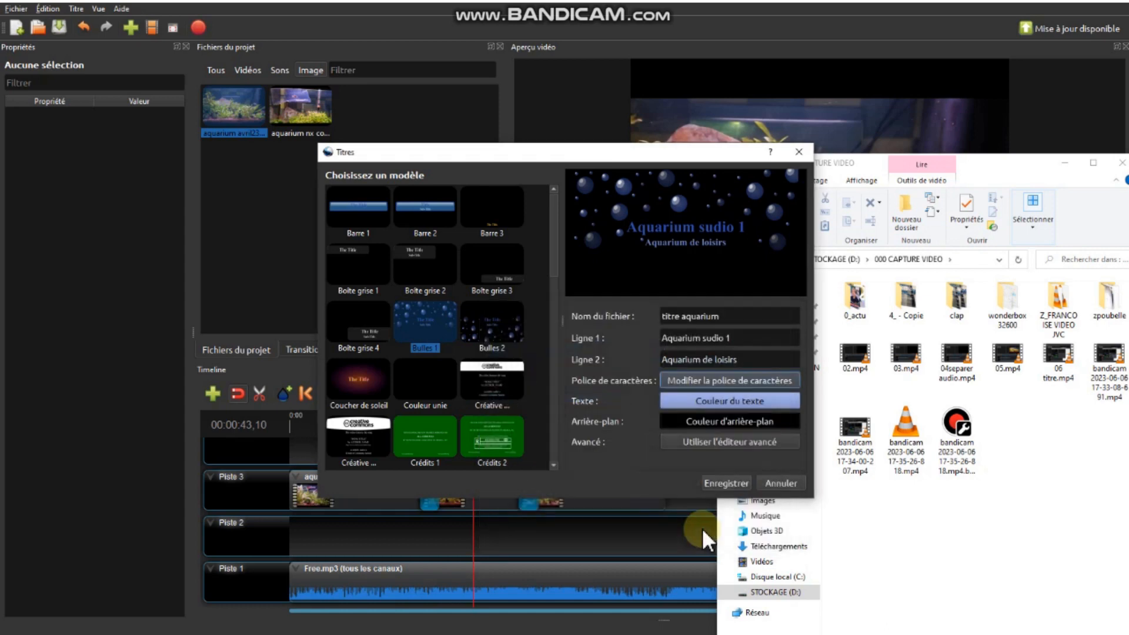
Change the title's text colour to white (#ffffff).
click(710, 400)
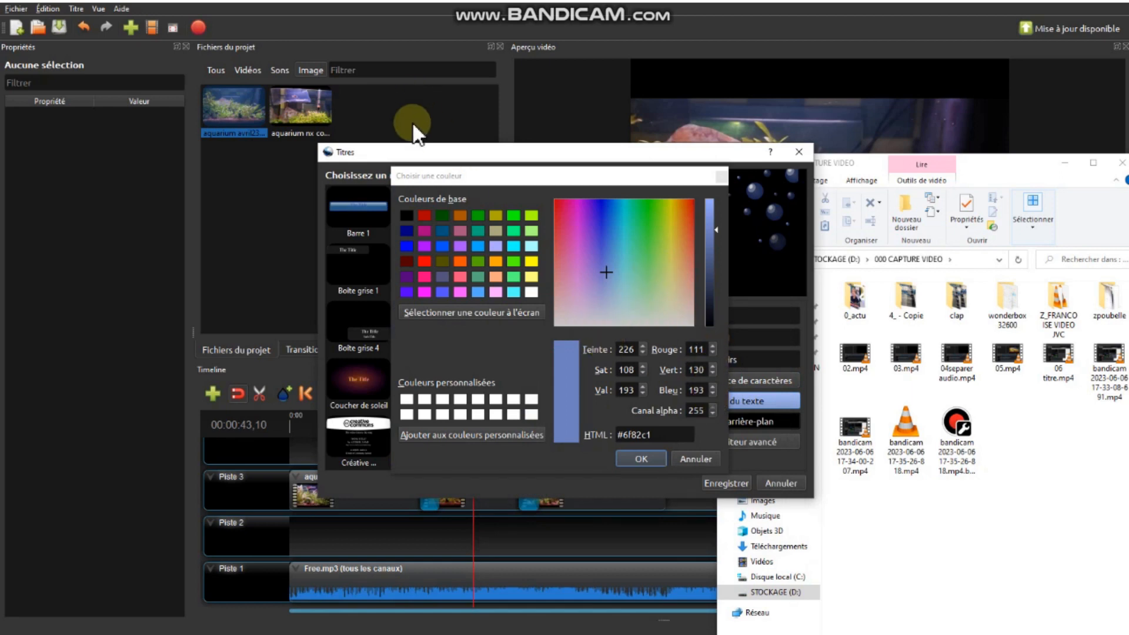
click(530, 290)
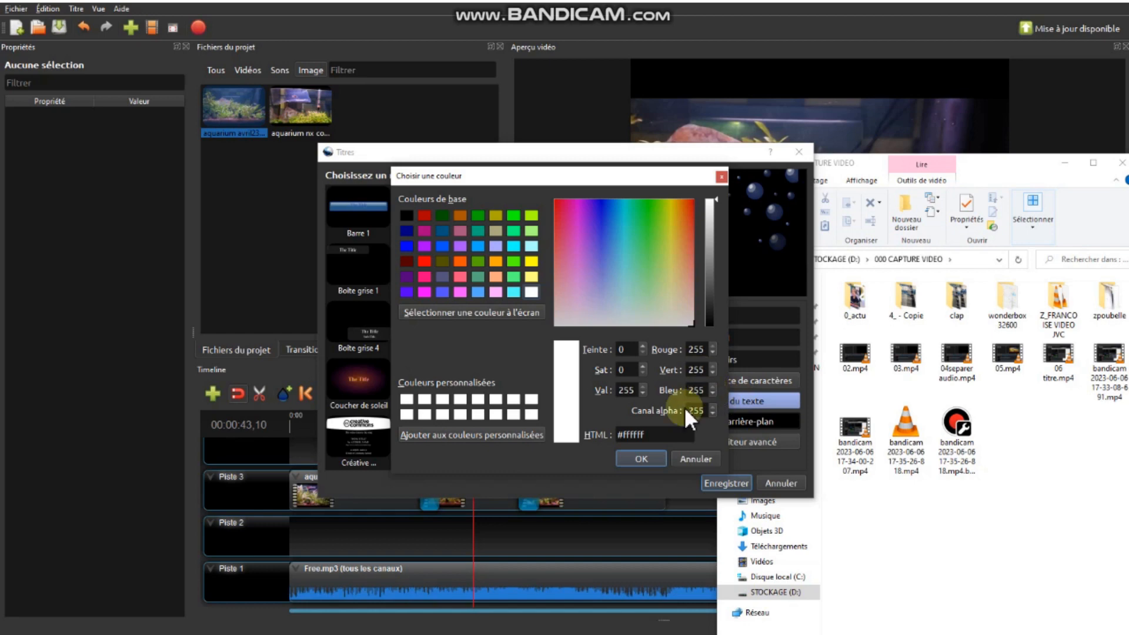
click(648, 454)
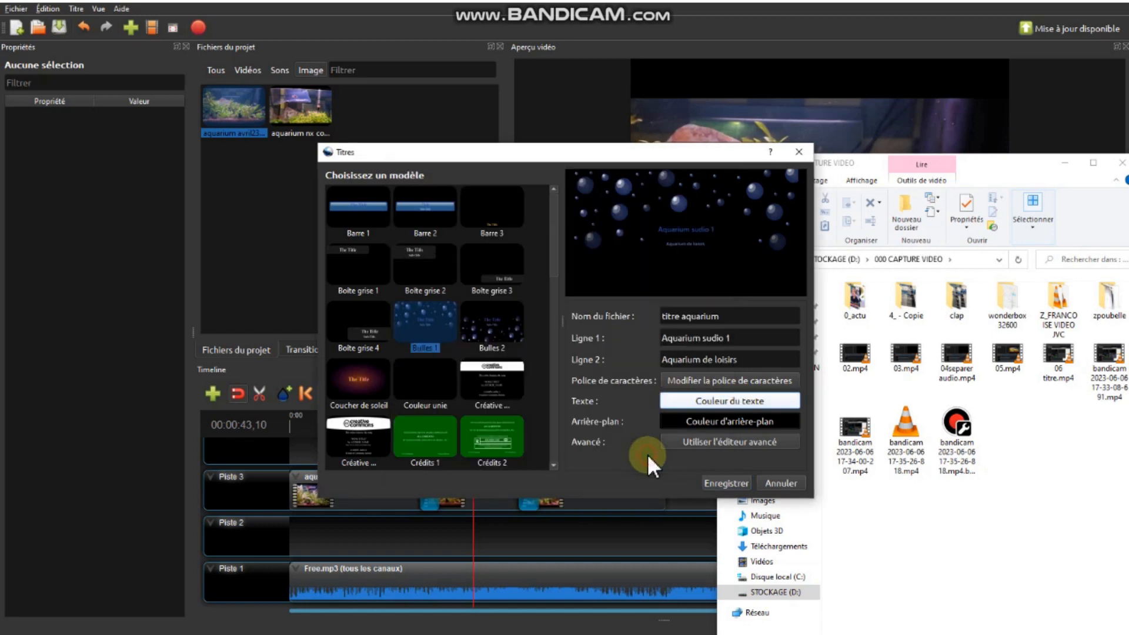
Set the title's background colour to blue and save the title.
click(715, 418)
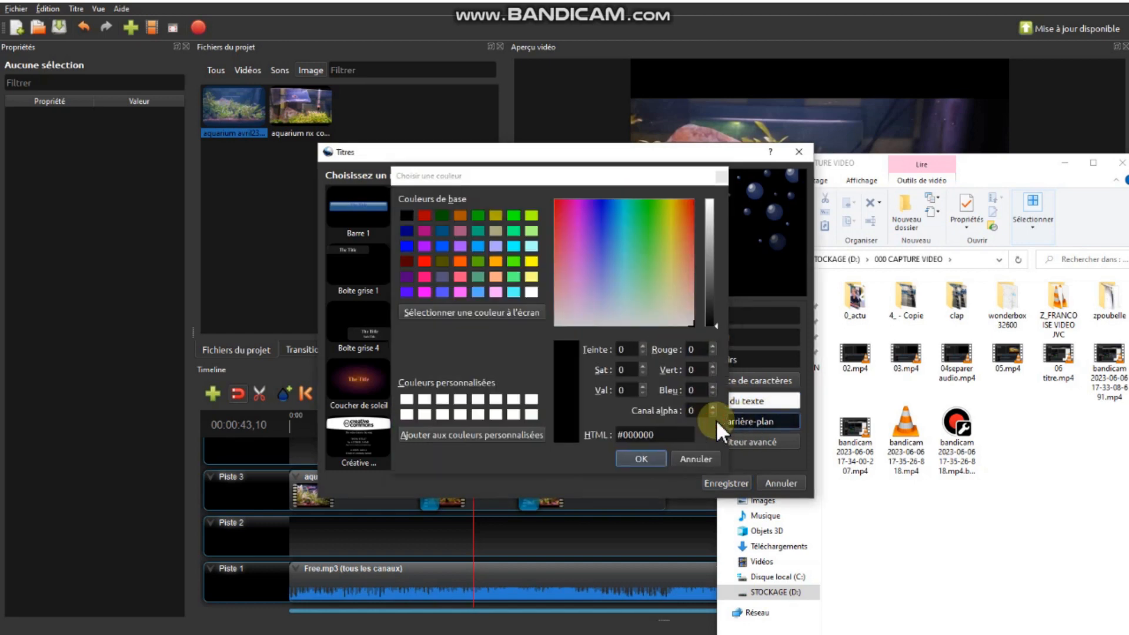
click(407, 231)
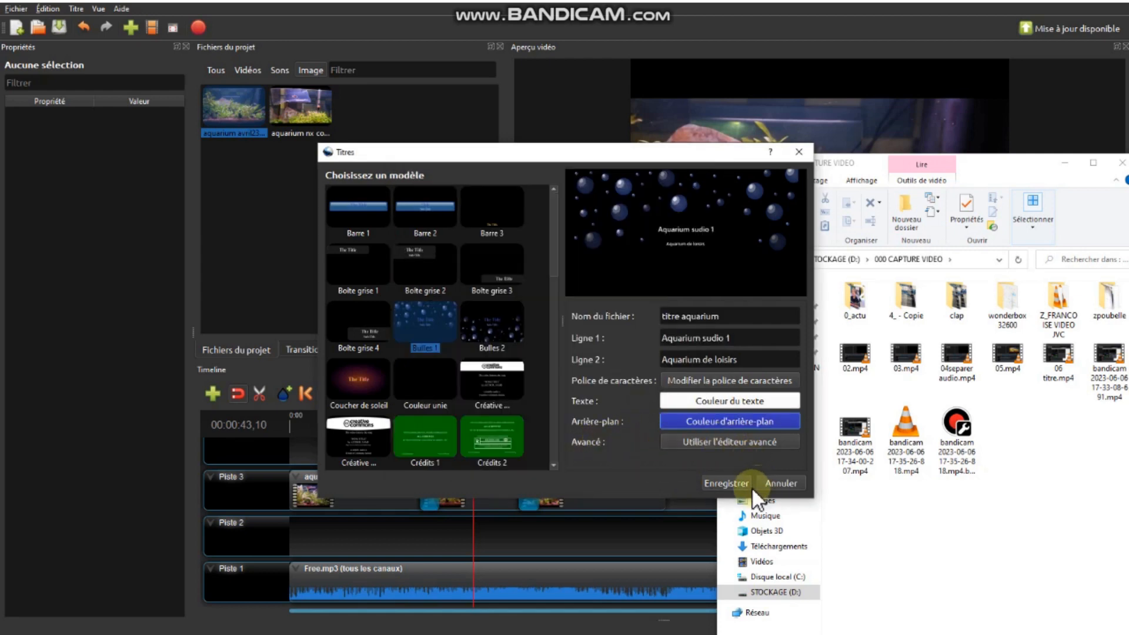
click(723, 488)
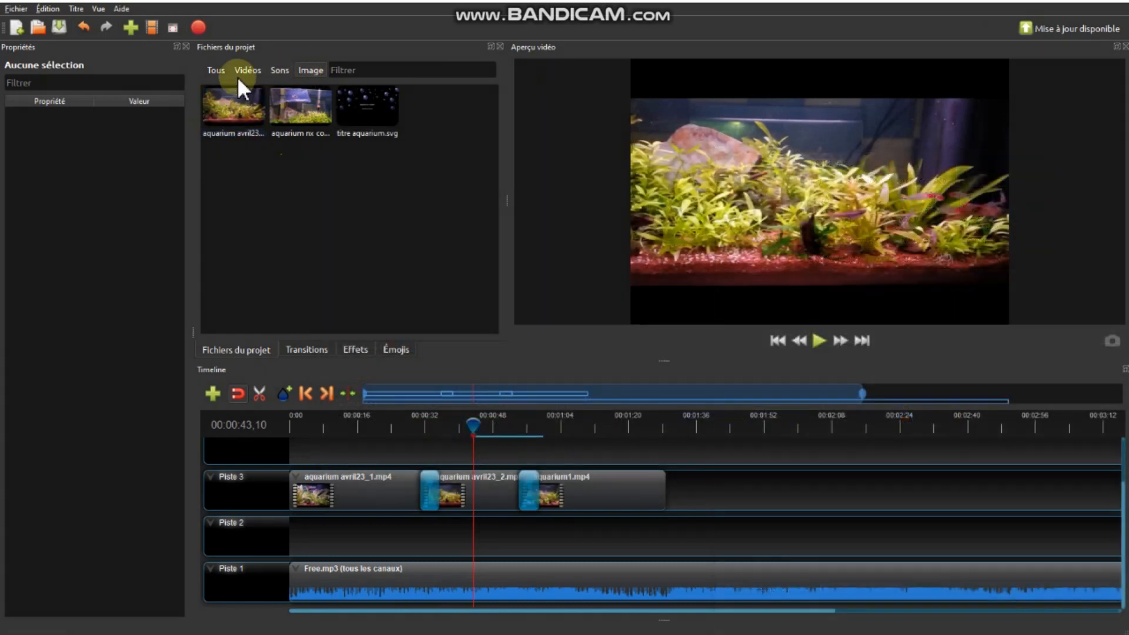
Add titre aquarium.svg from the project's images to the very start of Piste 4, above the aquarium clips.
click(249, 70)
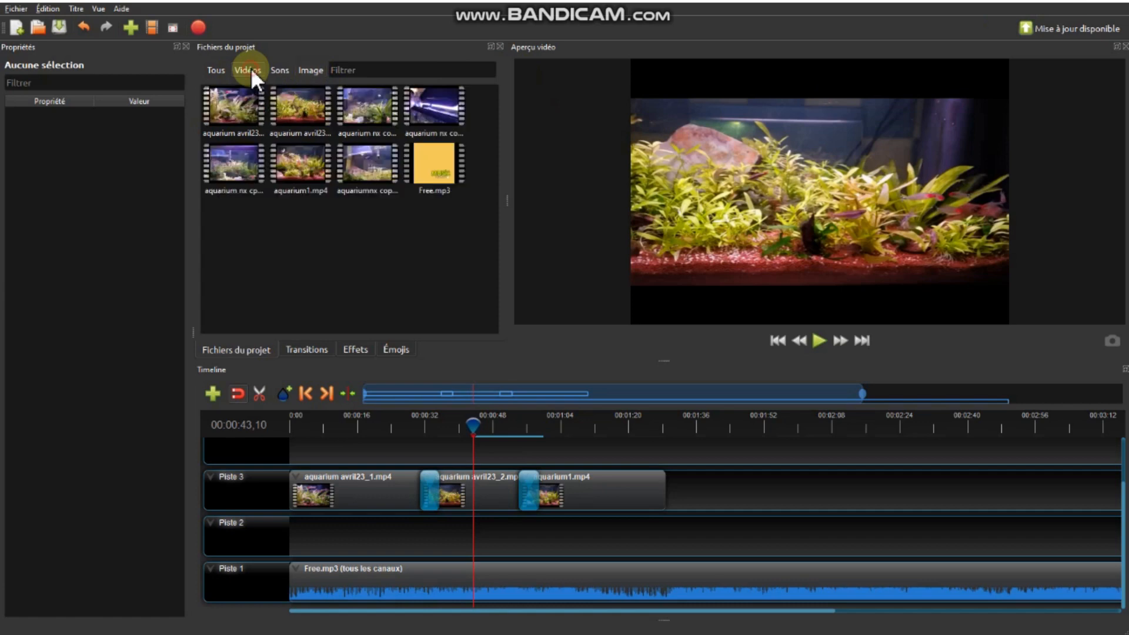
click(216, 70)
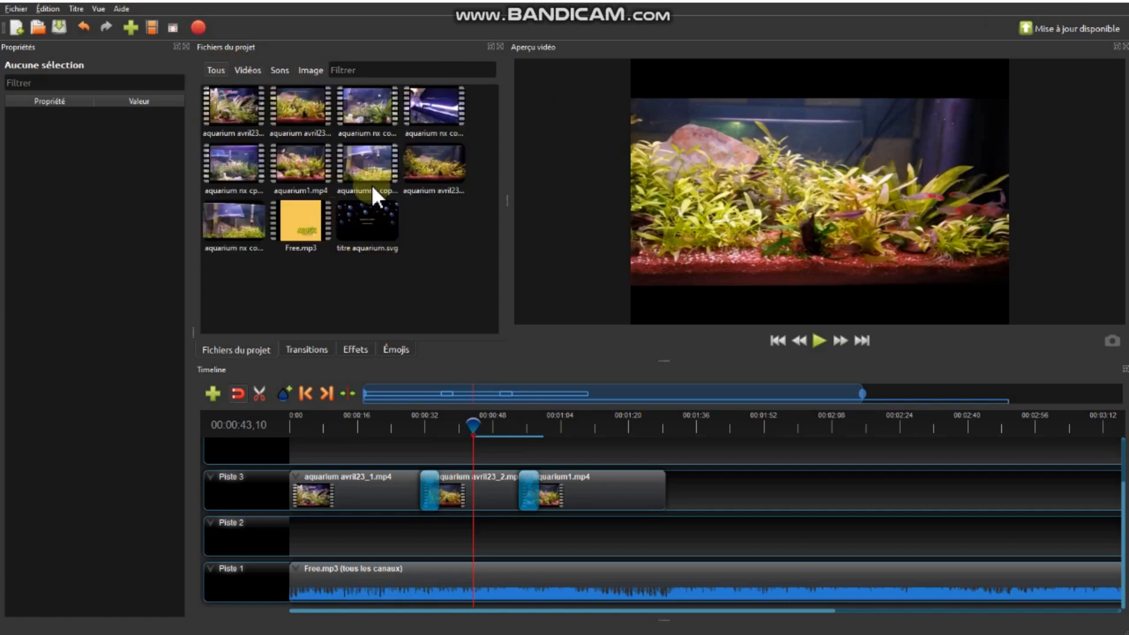
click(309, 71)
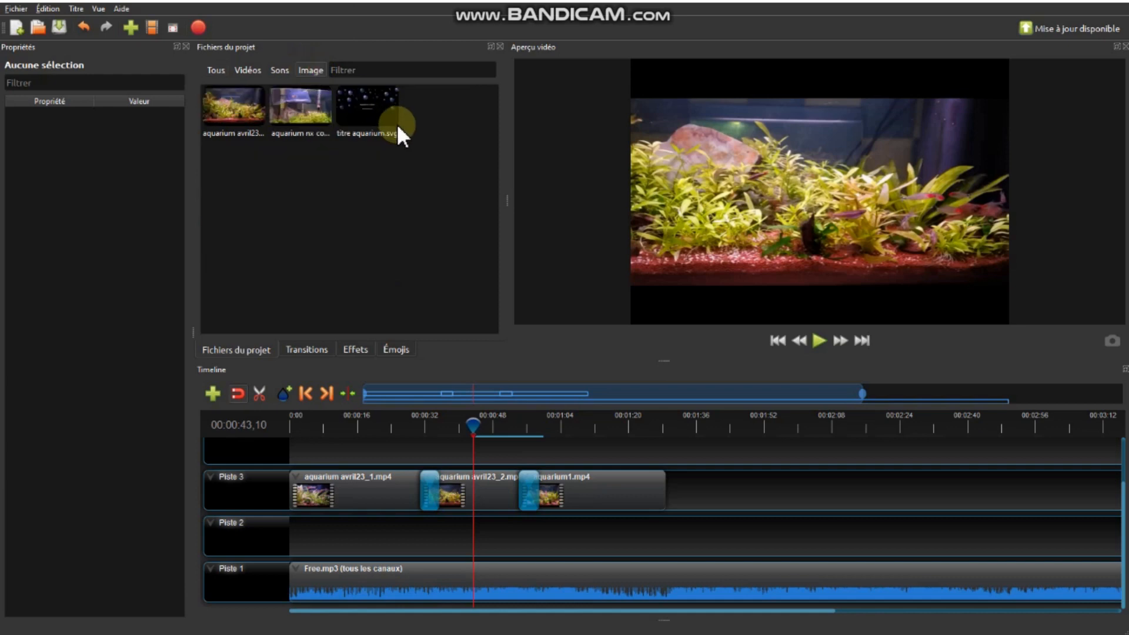
click(368, 110)
drag(365, 104, 282, 424)
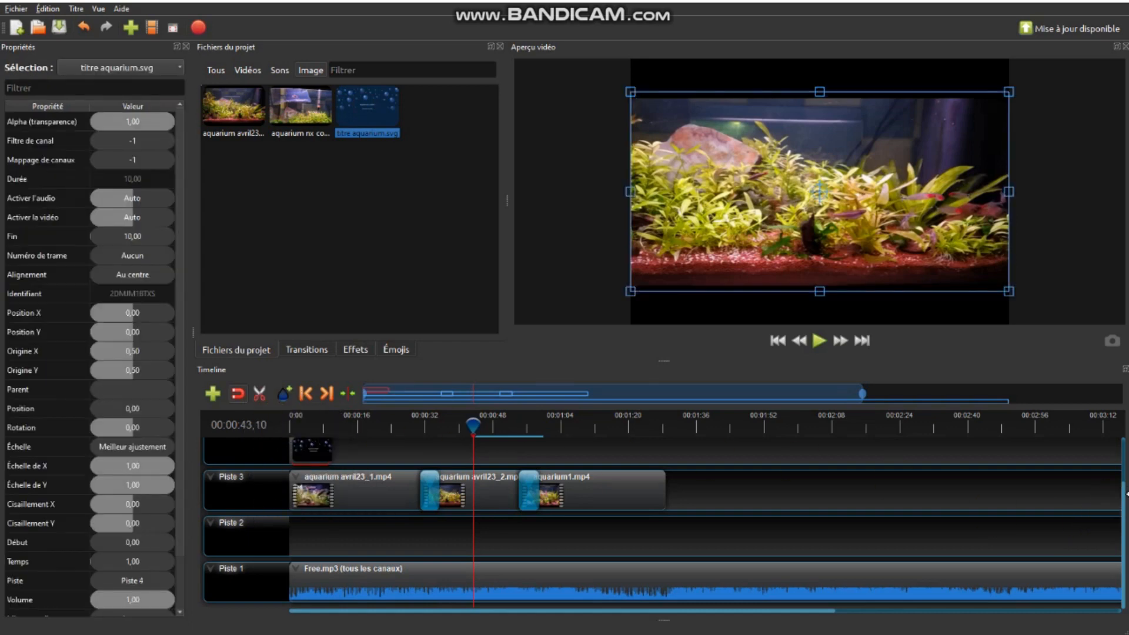
drag(1123, 520, 1124, 477)
click(323, 492)
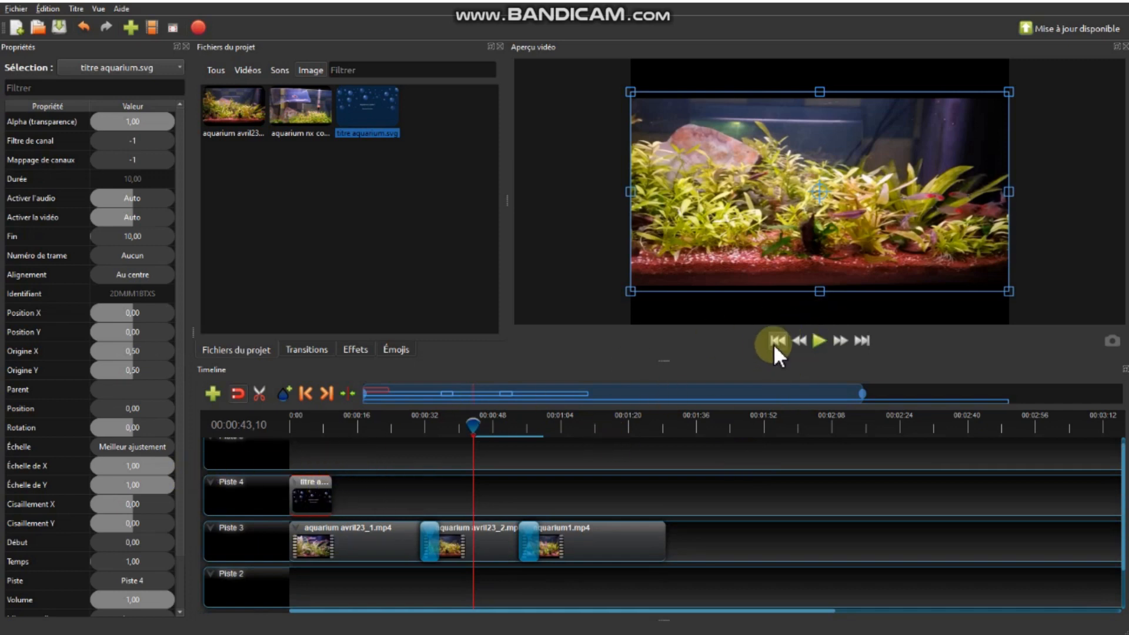
Play the timeline from the start to check the title over the first aquarium clip.
click(772, 342)
click(837, 336)
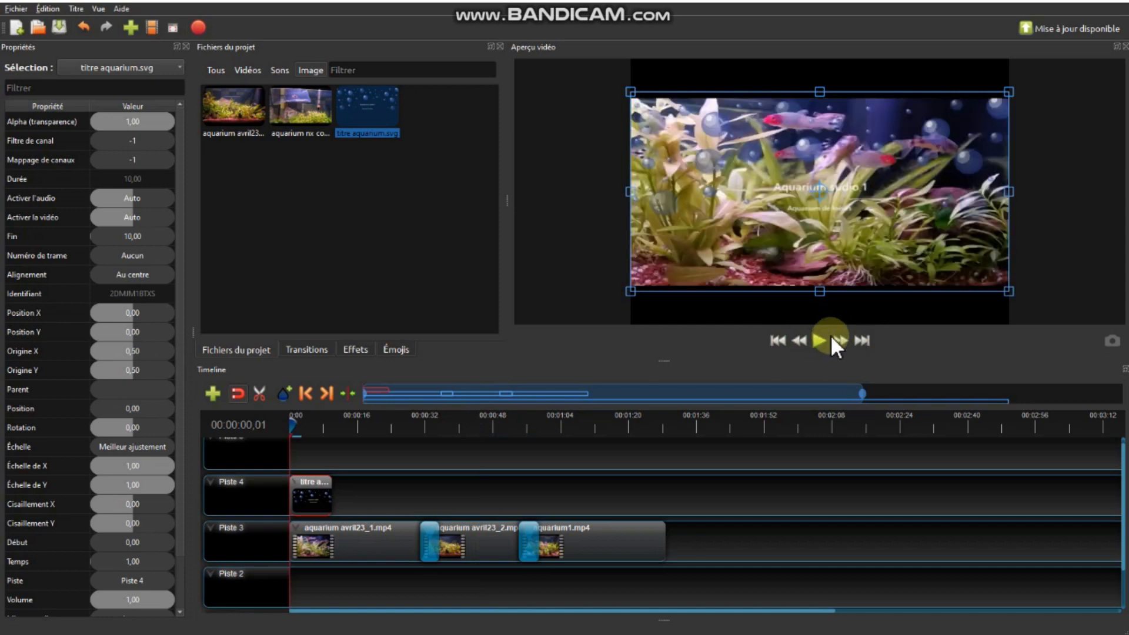
click(820, 340)
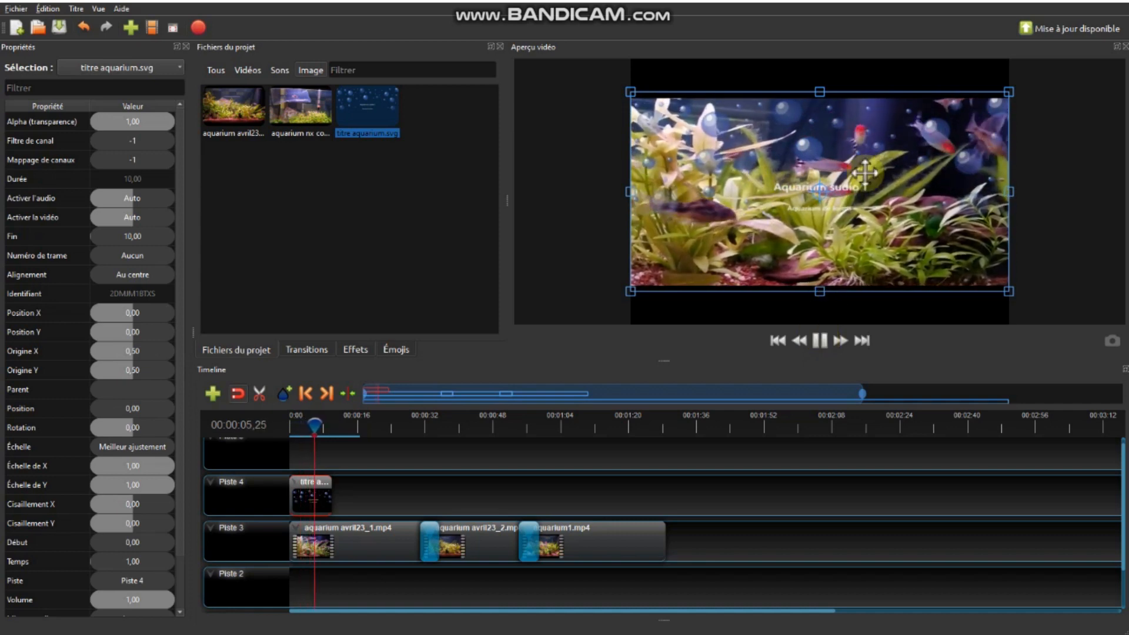
click(816, 335)
Select all clips and transitions on Piste 3 and move them together to start at about 8.5 seconds, under the title's end.
click(758, 535)
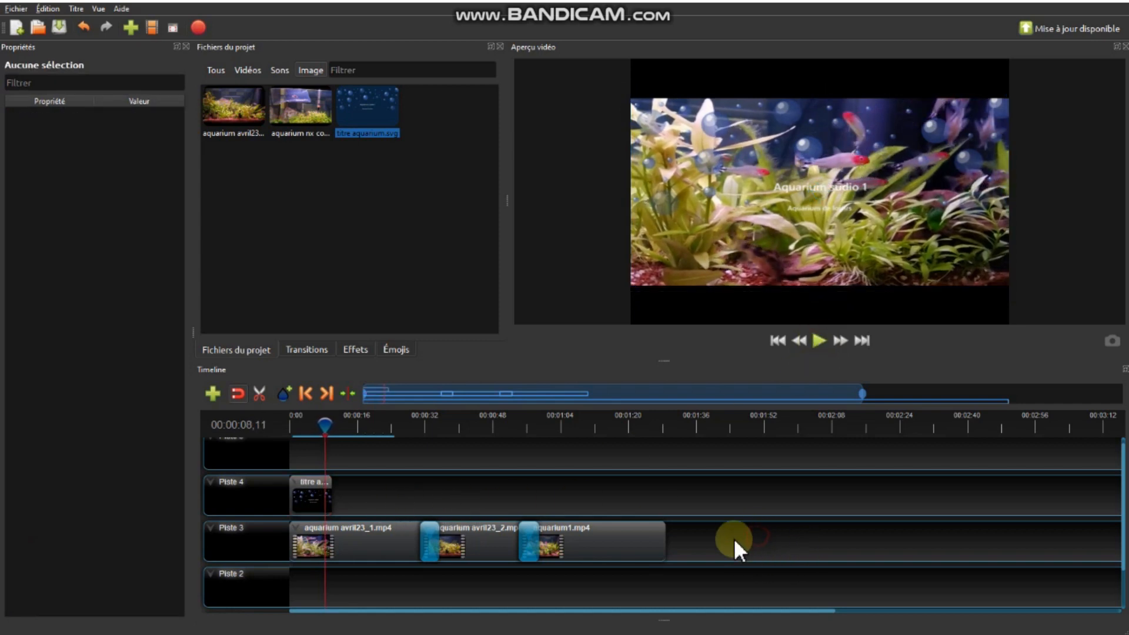
click(594, 543)
click(704, 542)
drag(703, 541, 285, 544)
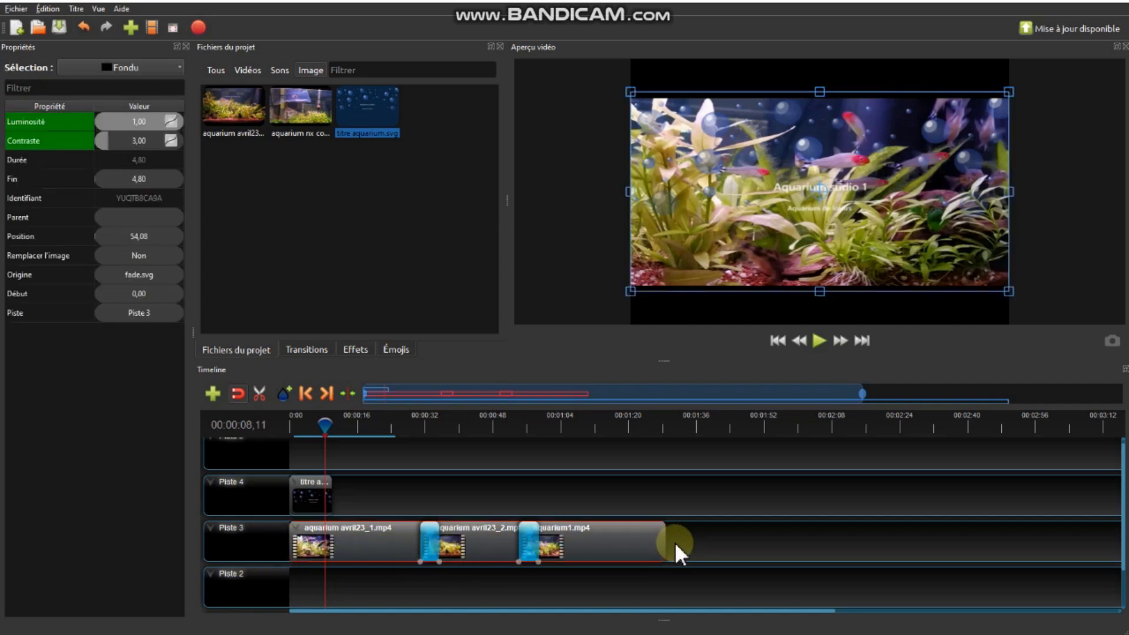
drag(378, 535, 403, 531)
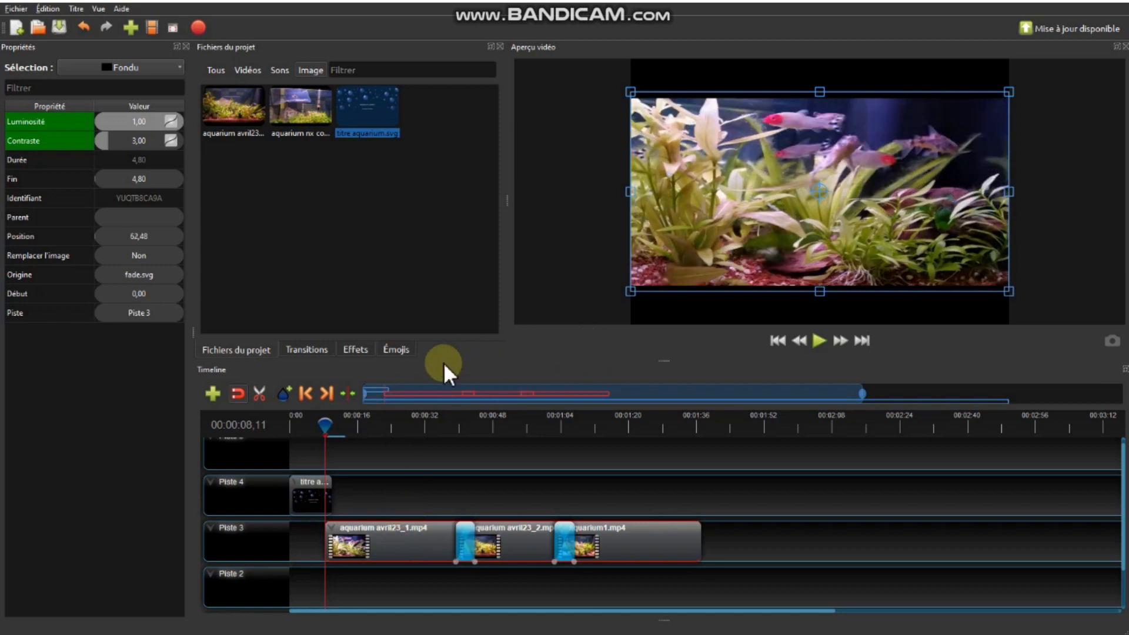
Play the sequence from the start to check how the title leads into the first aquarium clip.
click(770, 339)
click(818, 338)
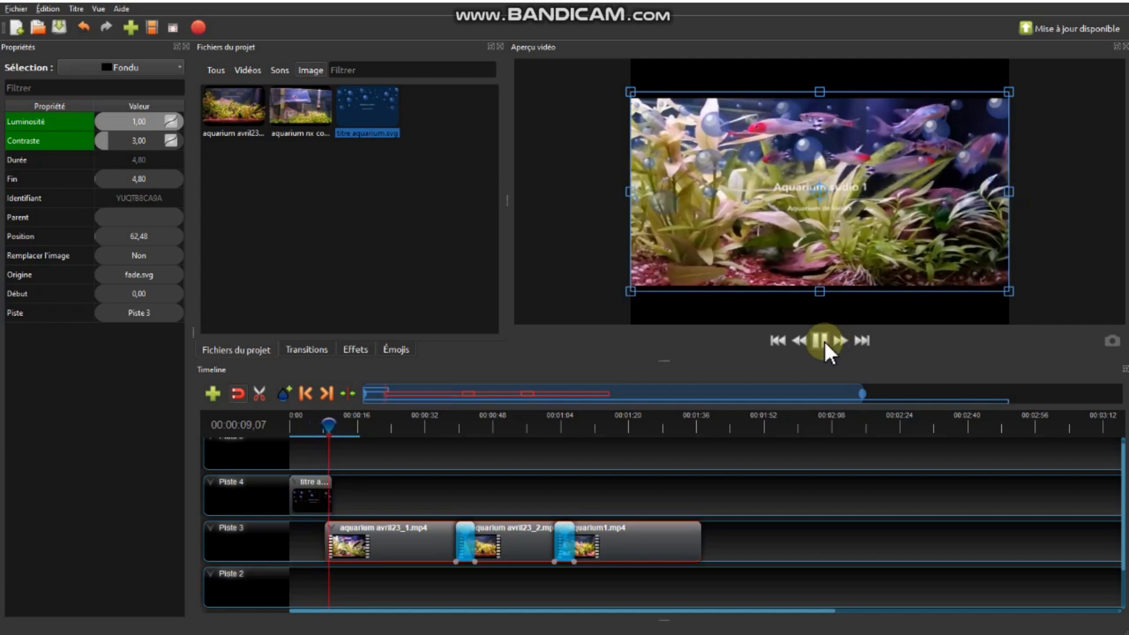
click(823, 341)
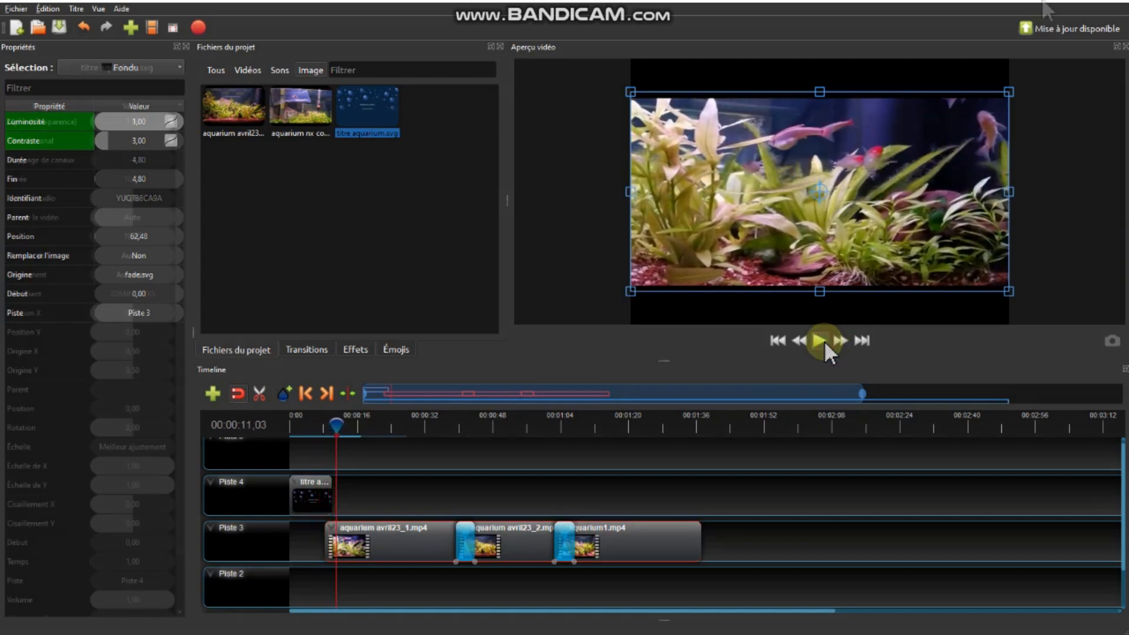
Shorten the title clip on Piste 4 to 4.65 seconds.
click(310, 489)
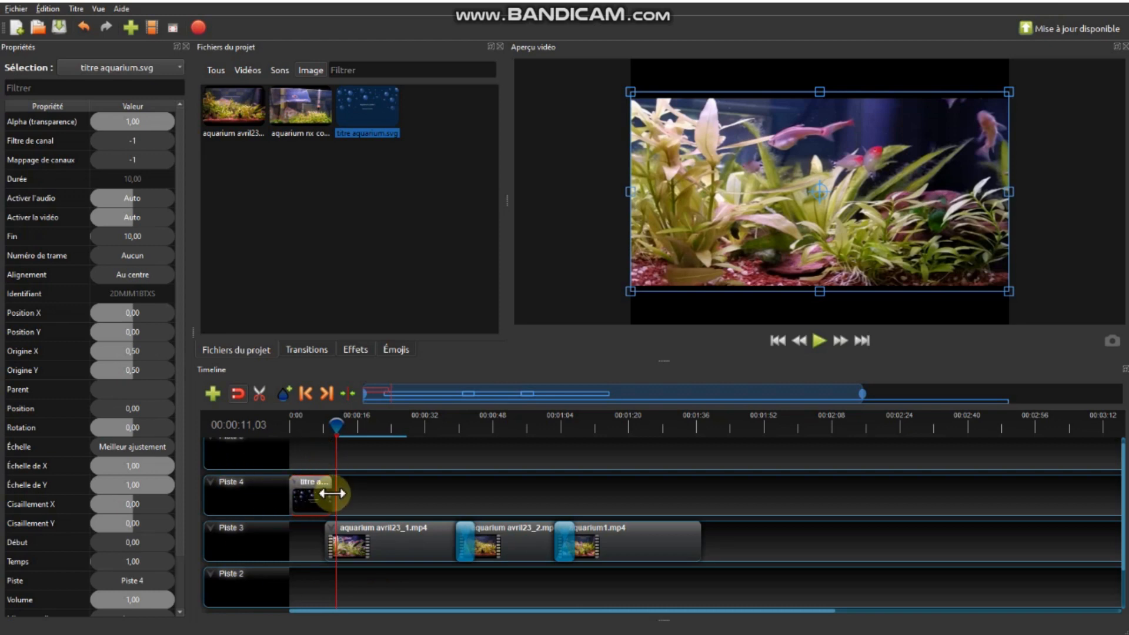
mouse_move(333, 494)
mouse_down()
mouse_move(295, 492)
mouse_move(346, 496)
mouse_up()
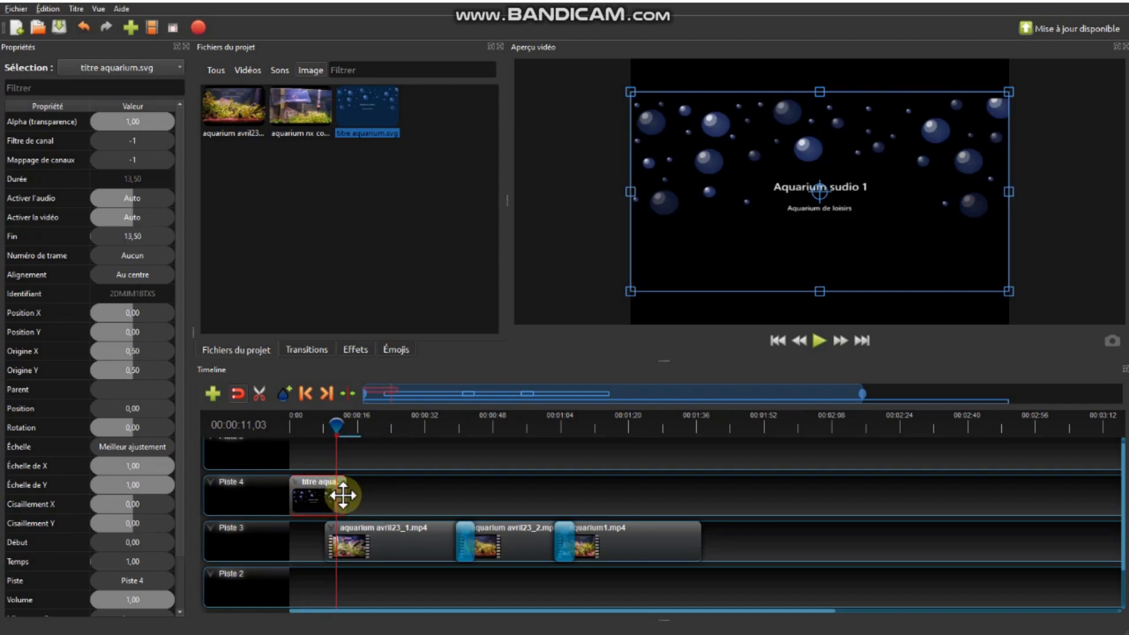
drag(347, 495, 309, 499)
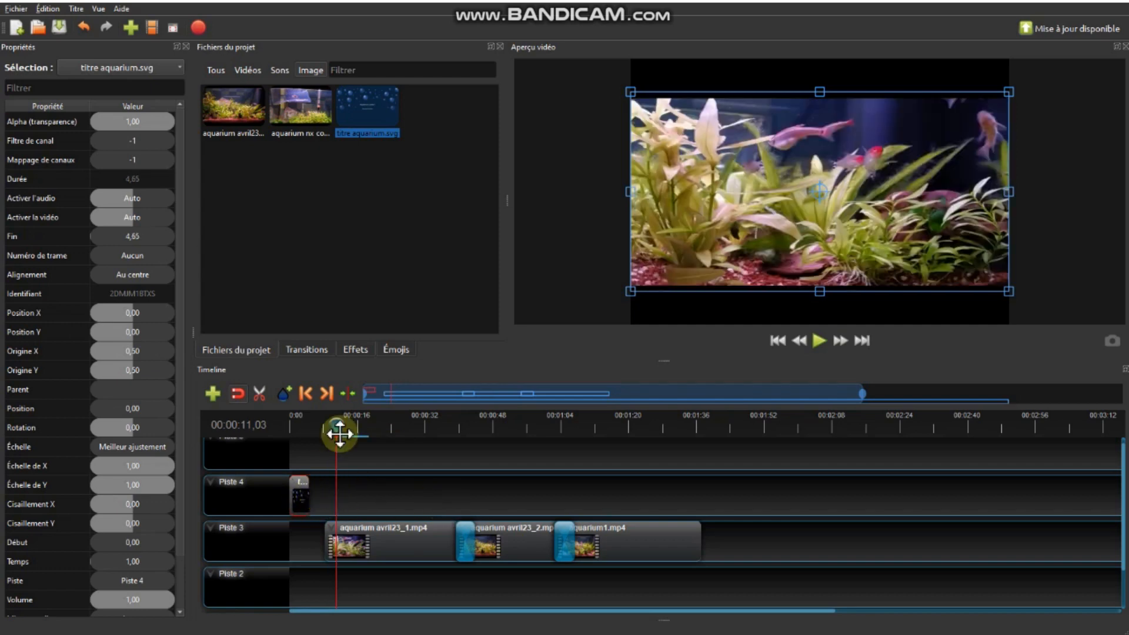
Move all Piste 3 clips and transitions together to start at about 4.2 seconds, near the title's end, and preview the opening.
click(307, 499)
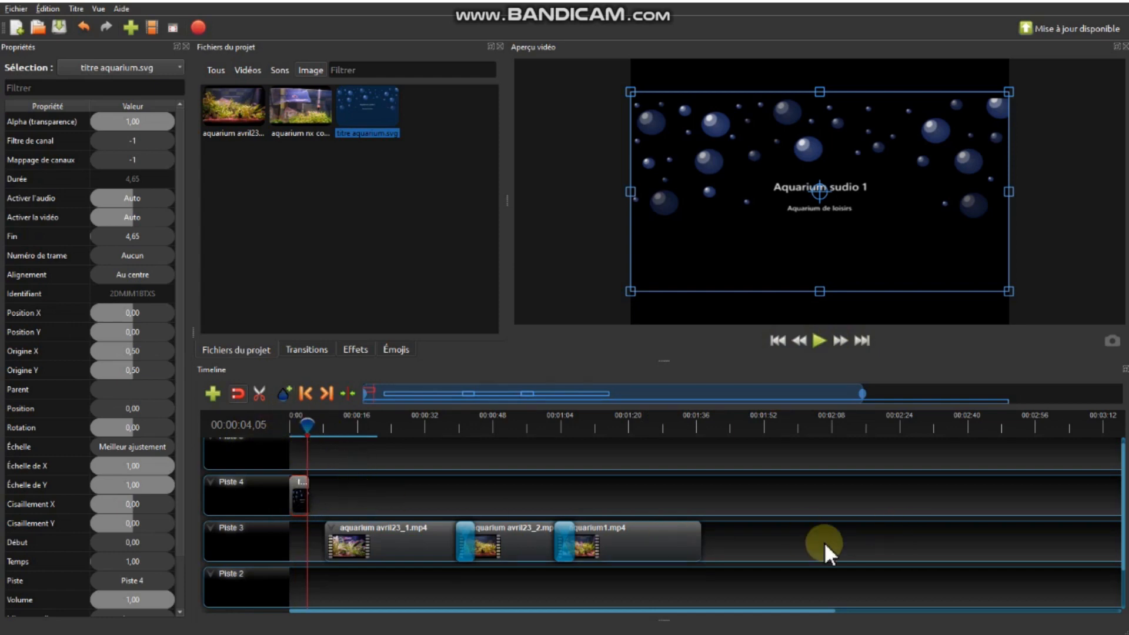
drag(734, 535, 365, 548)
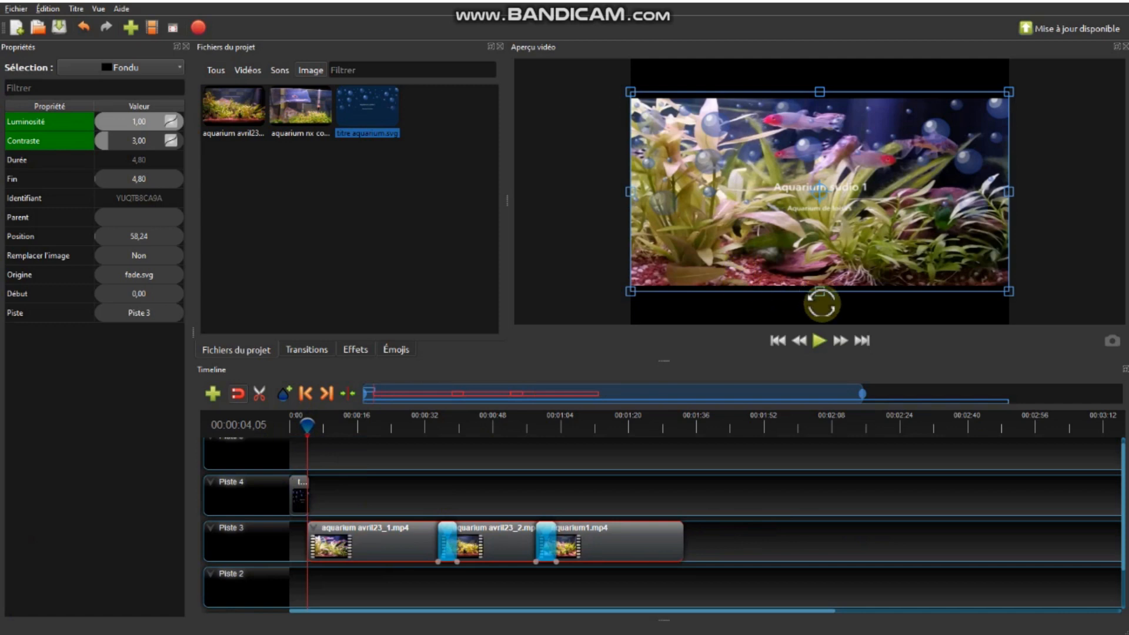
click(820, 340)
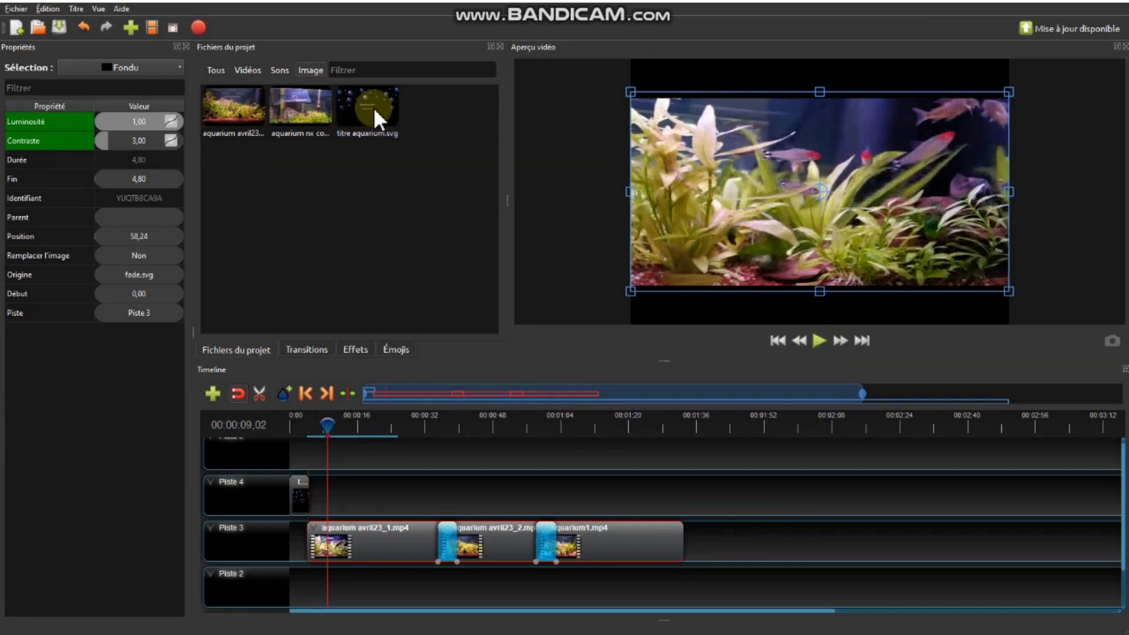
drag(368, 100, 343, 417)
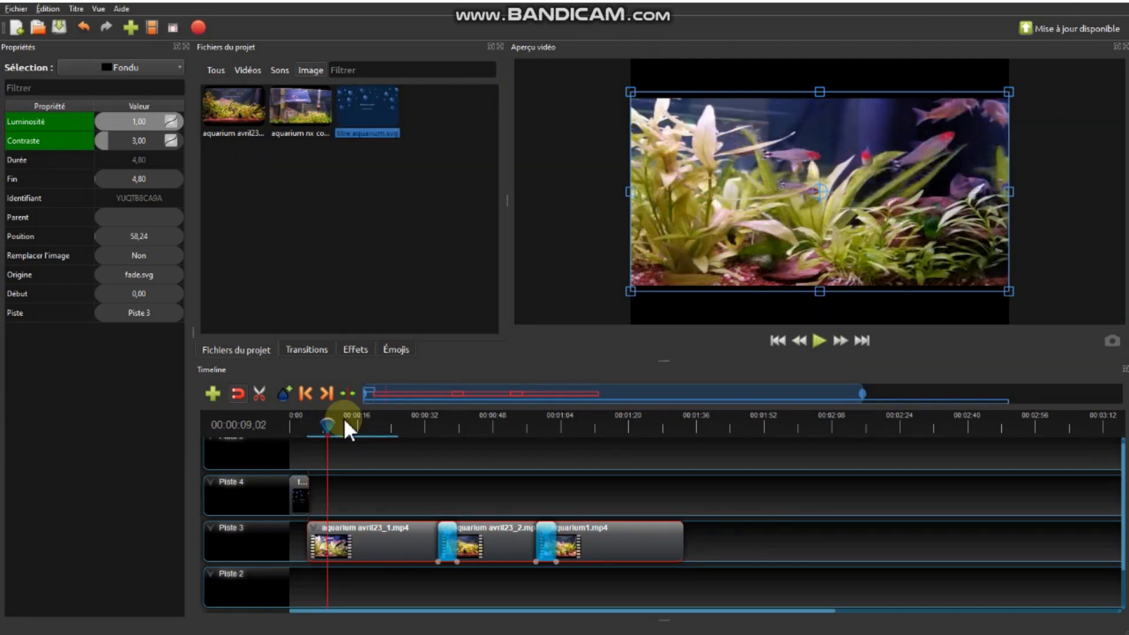
click(777, 338)
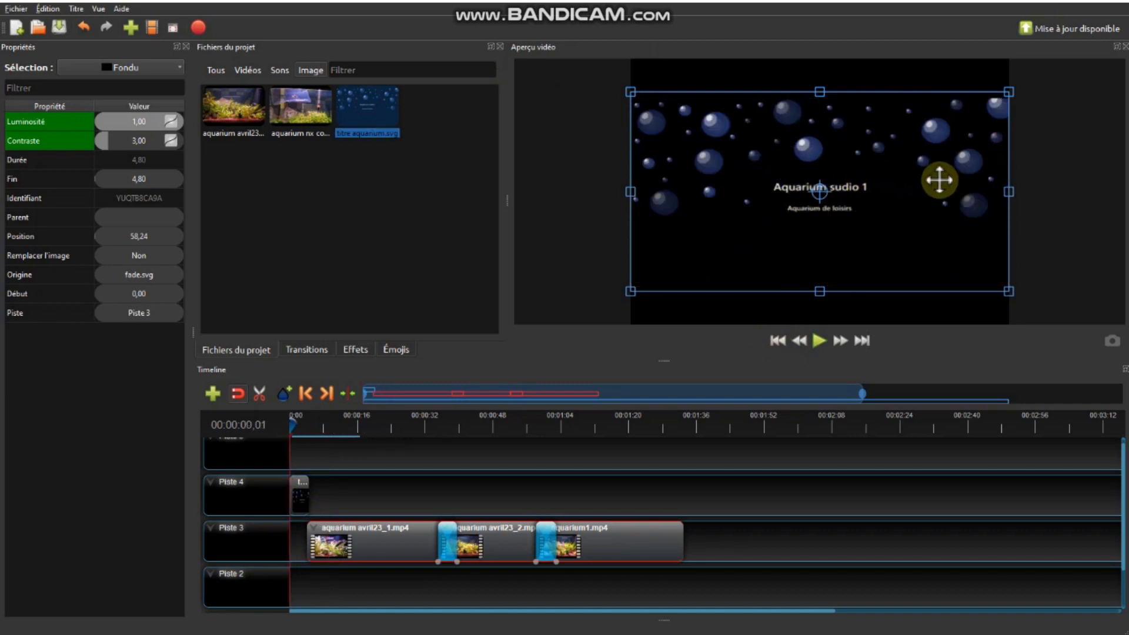
Edit titre aquarium.svg to use font size 72, save it, and return the preview to the start.
right_click(374, 106)
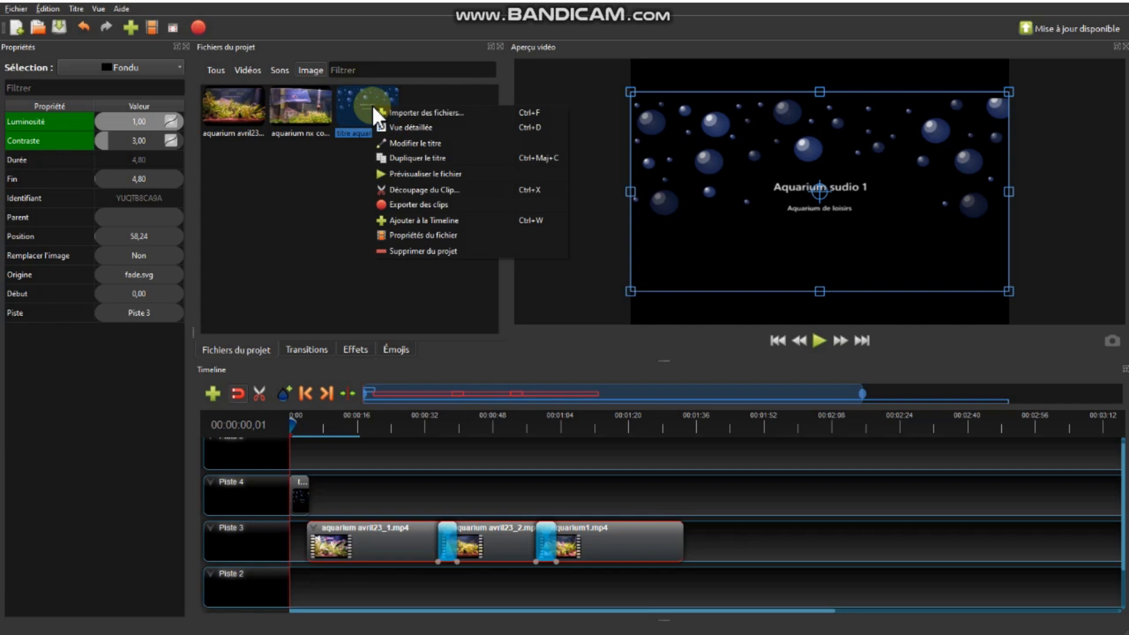
click(406, 142)
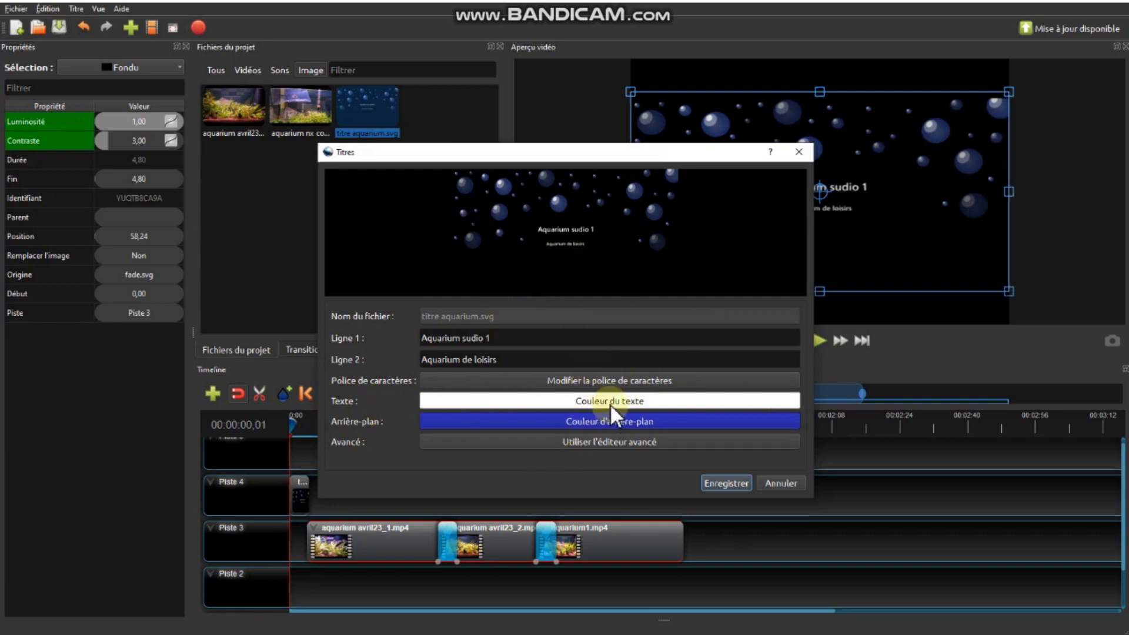
click(495, 381)
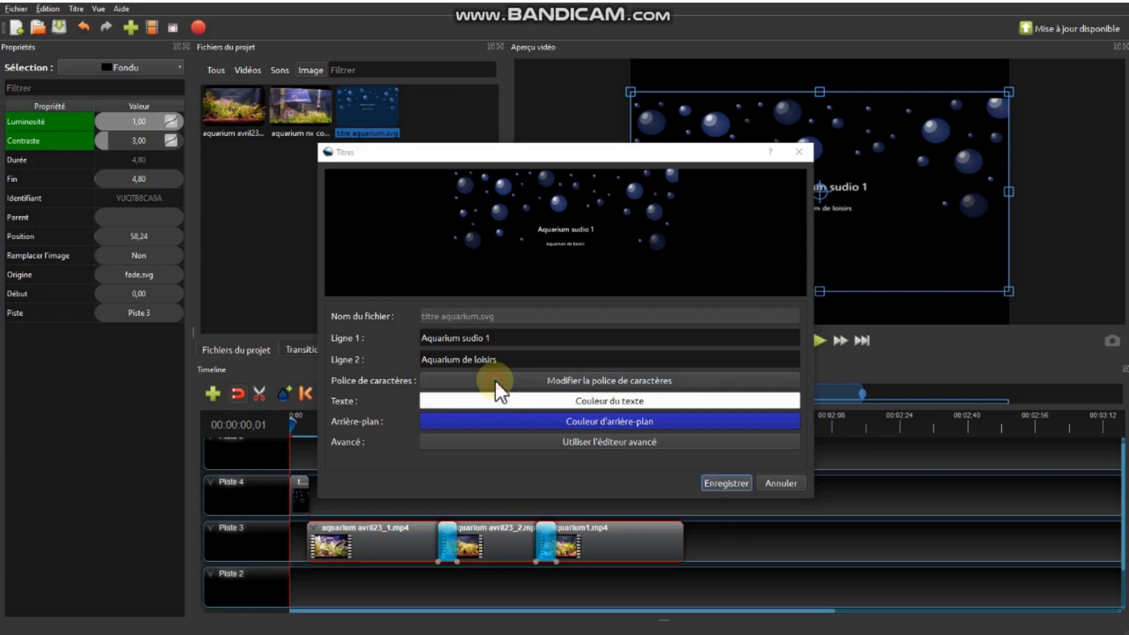
click(733, 264)
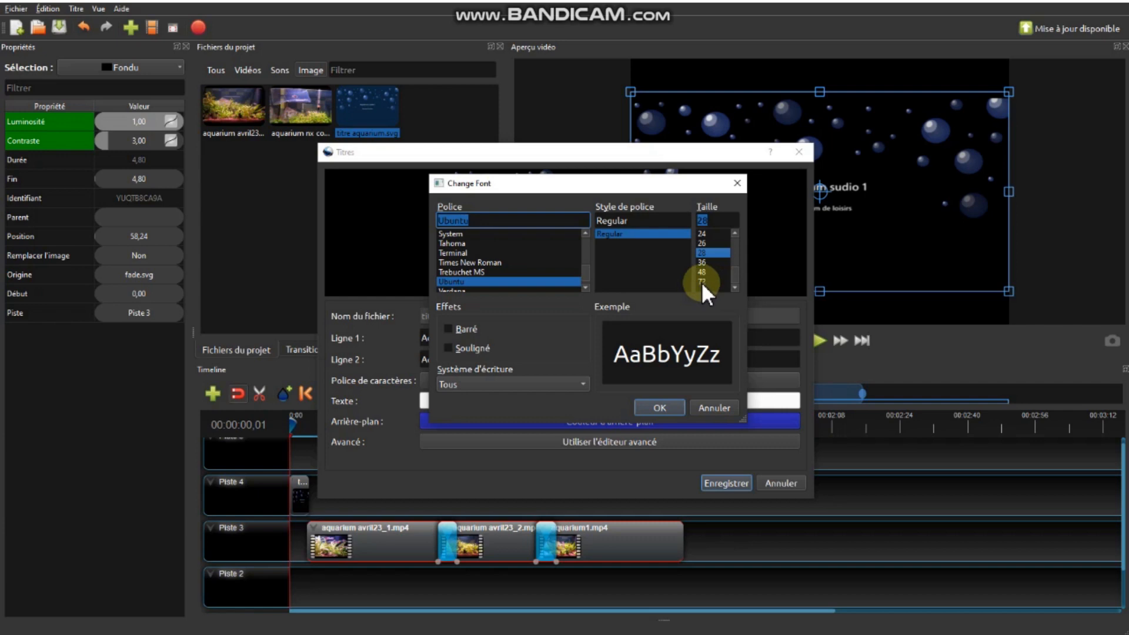
click(703, 281)
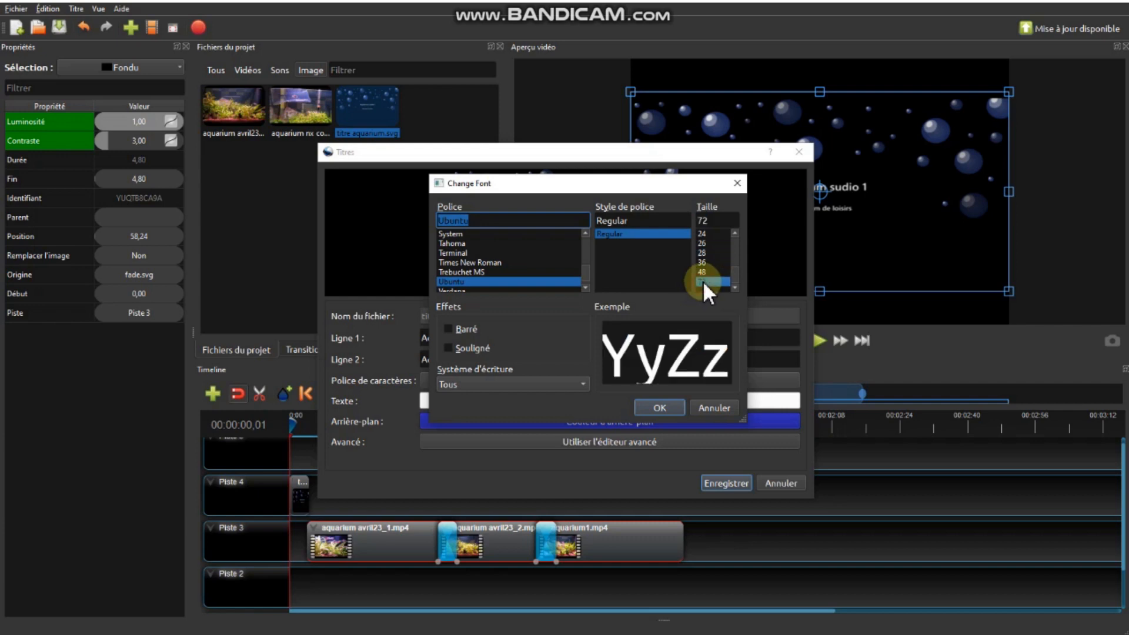
click(658, 401)
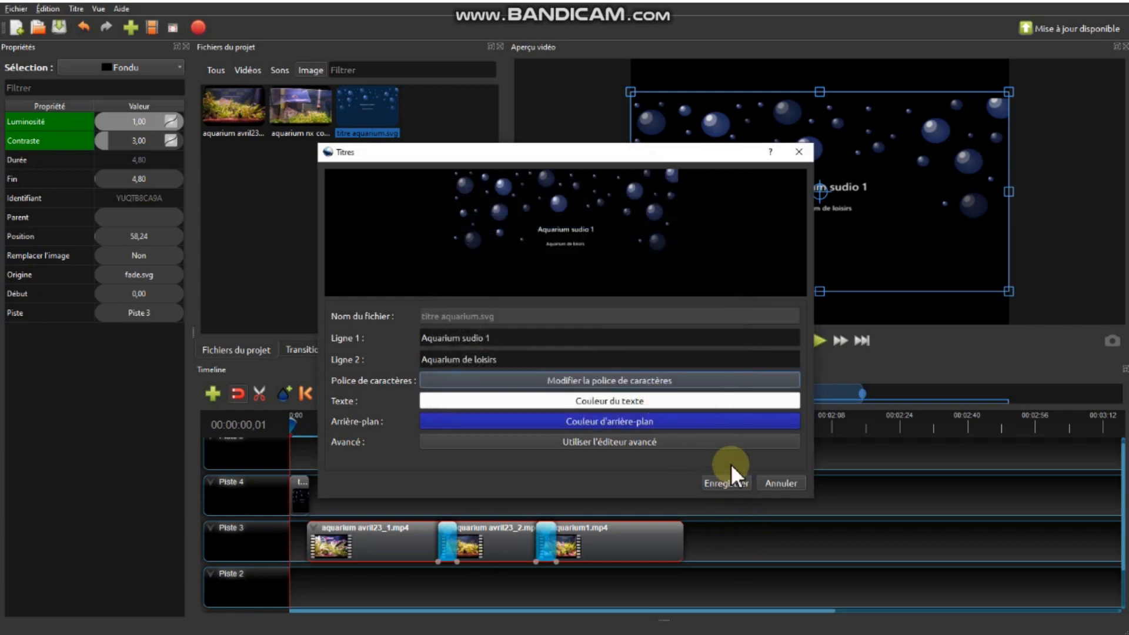
click(729, 481)
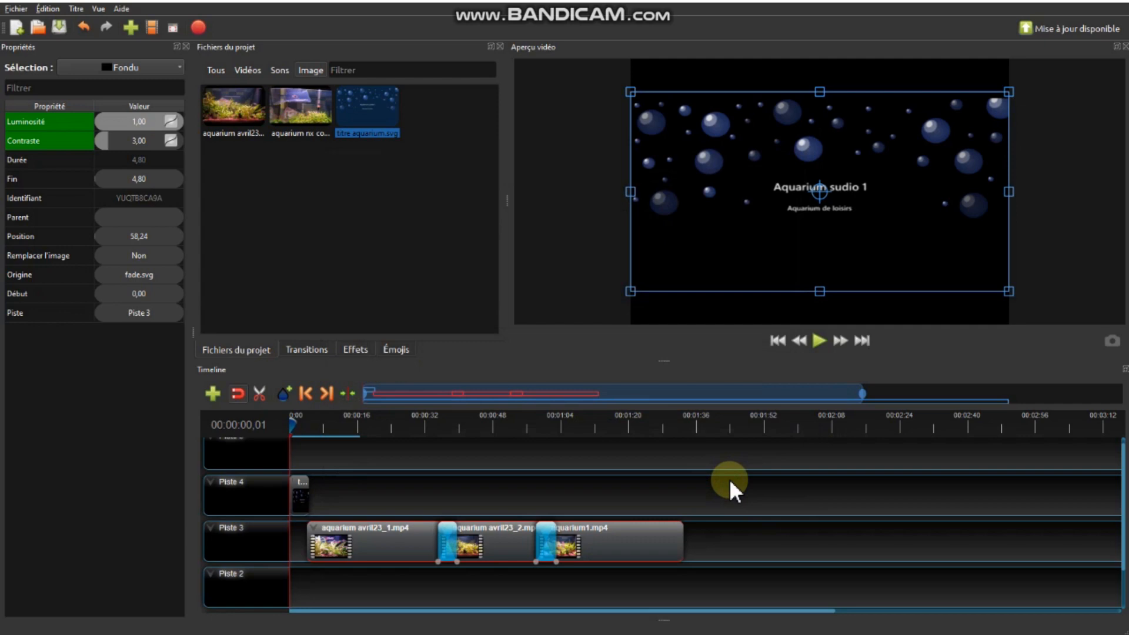
click(778, 338)
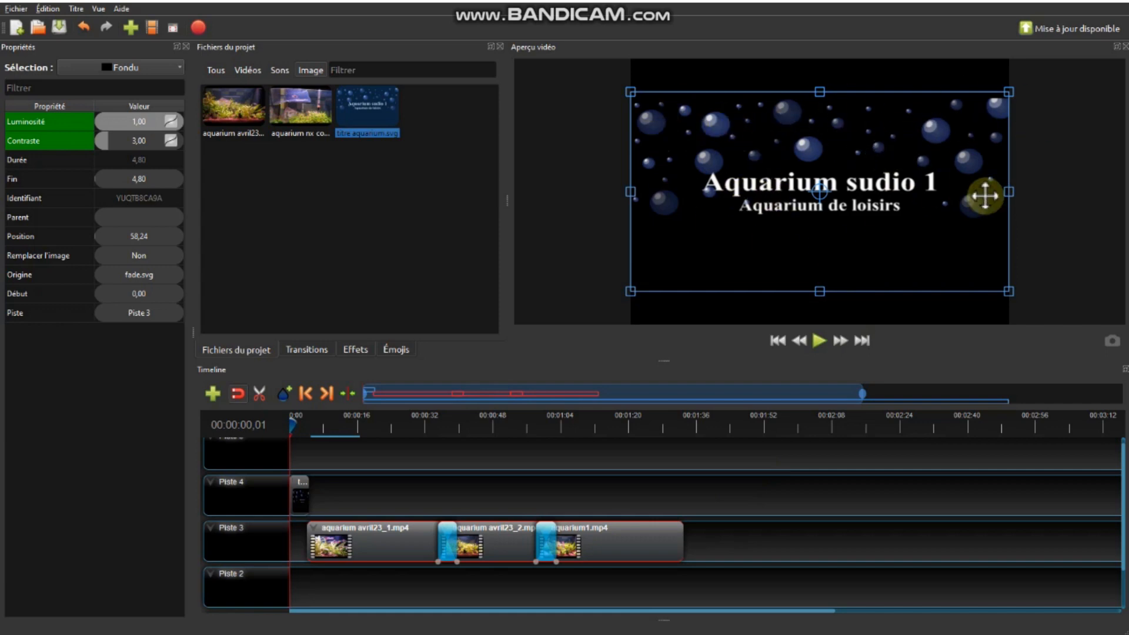
click(74, 8)
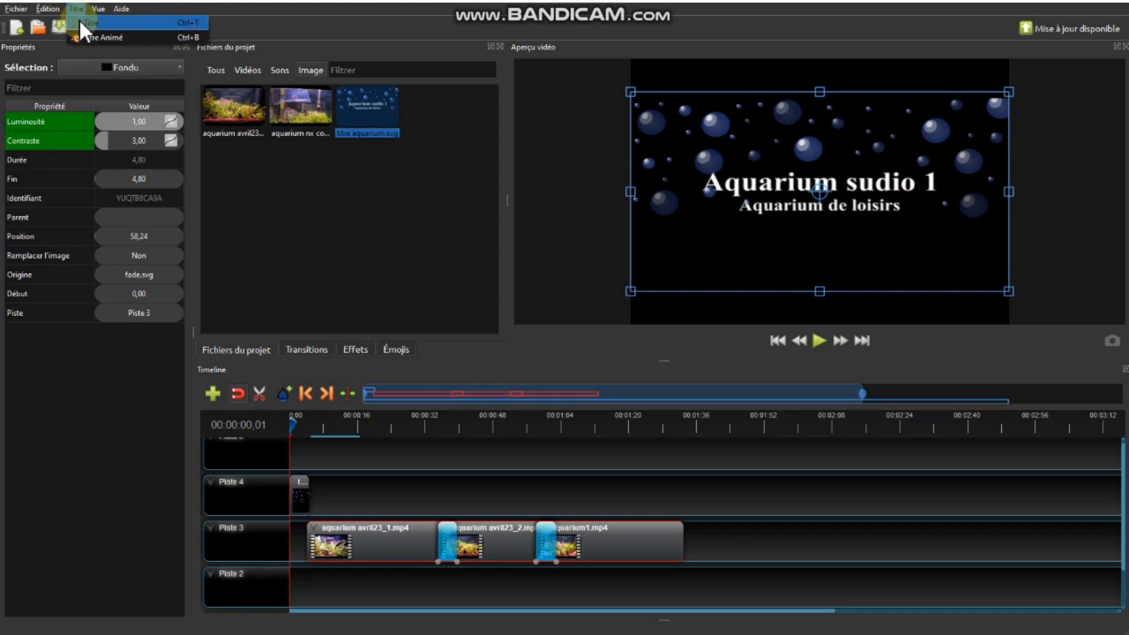
click(85, 21)
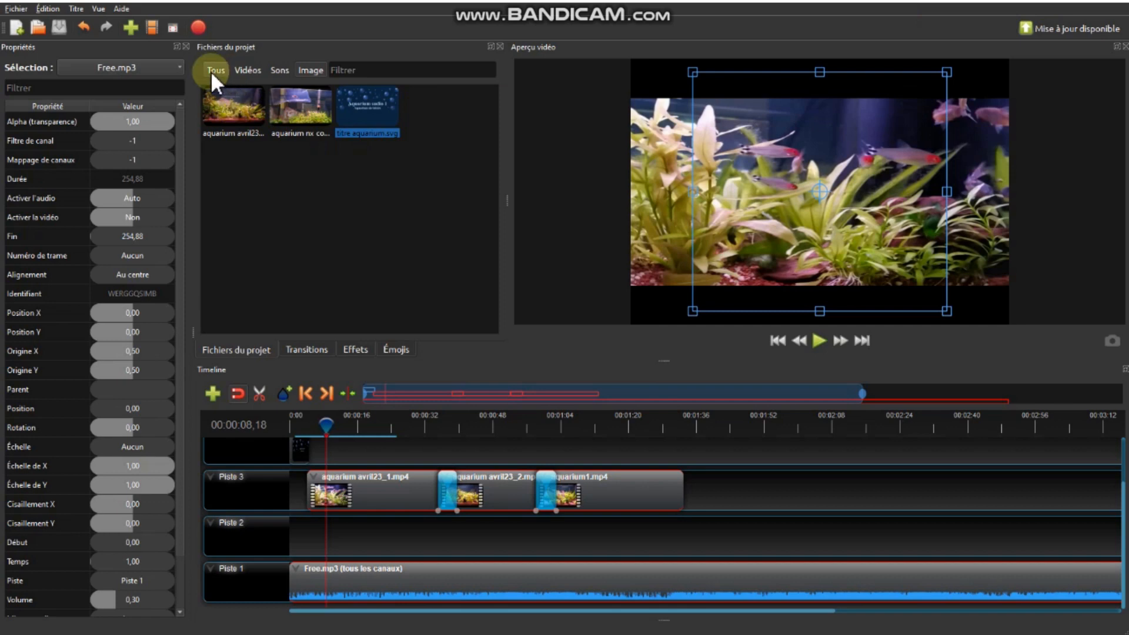
click(210, 70)
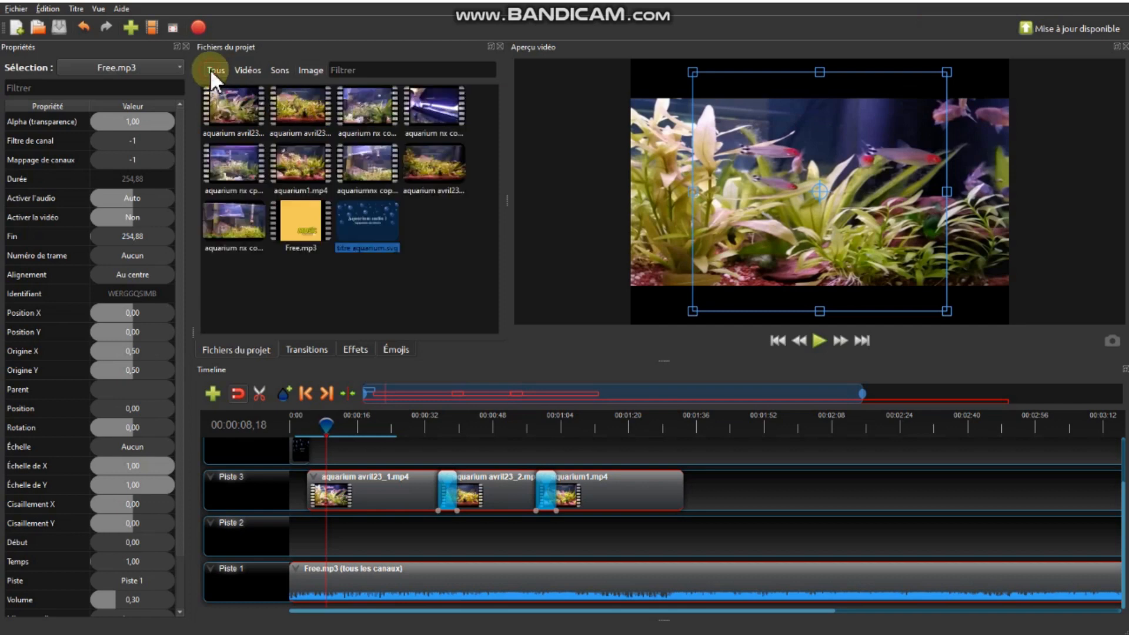
click(249, 69)
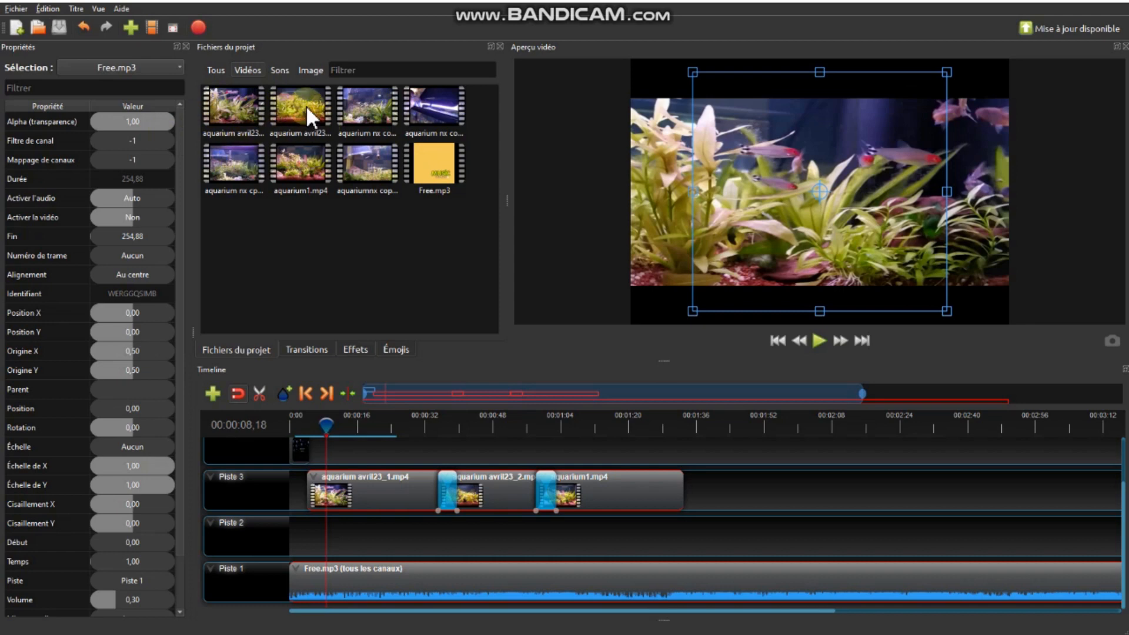
Append aquarium nx copain.mp4, aquarium nx cpain02.mp4 and aquarium1.mp4 to Piste 3, overlapping each with the previous clip to form transitions.
drag(371, 104, 666, 468)
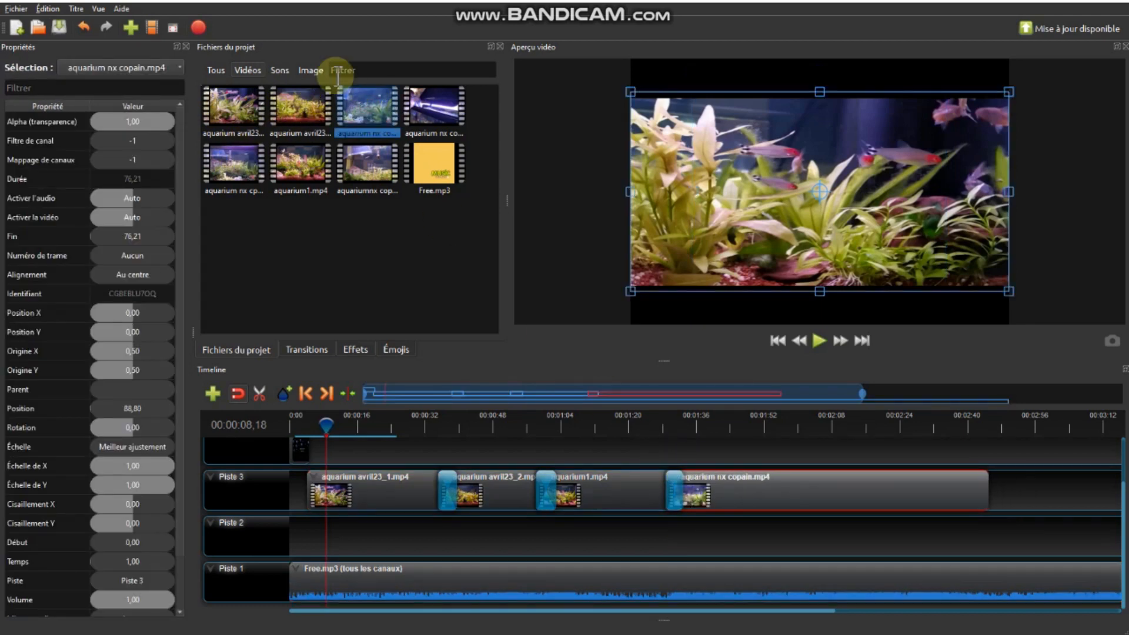
drag(233, 169, 972, 471)
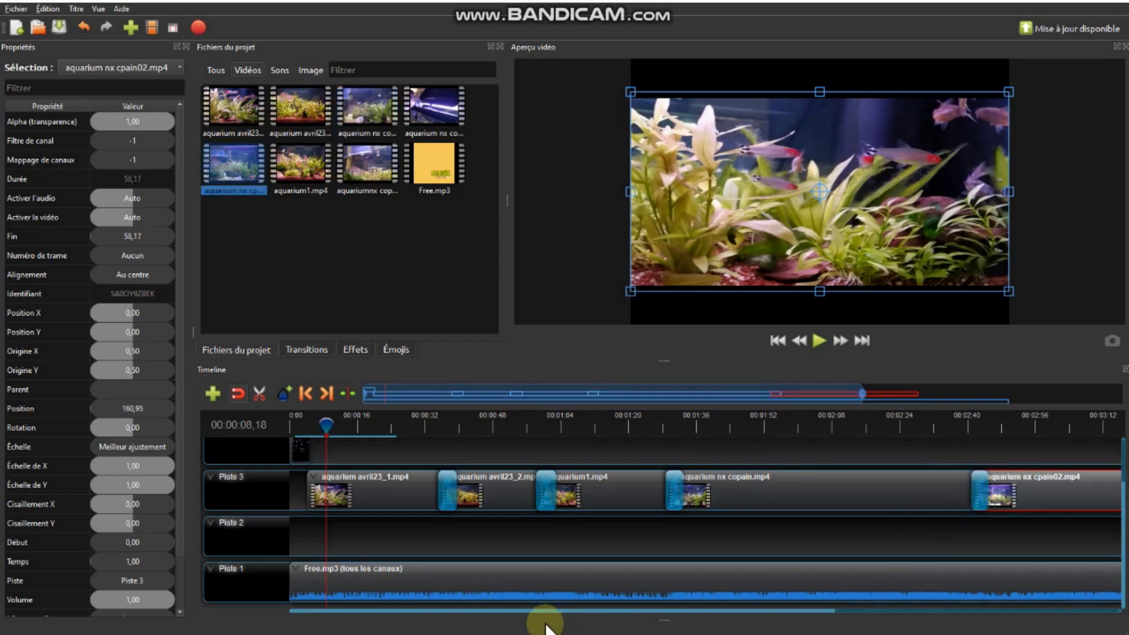
drag(545, 611, 831, 612)
drag(298, 161, 759, 472)
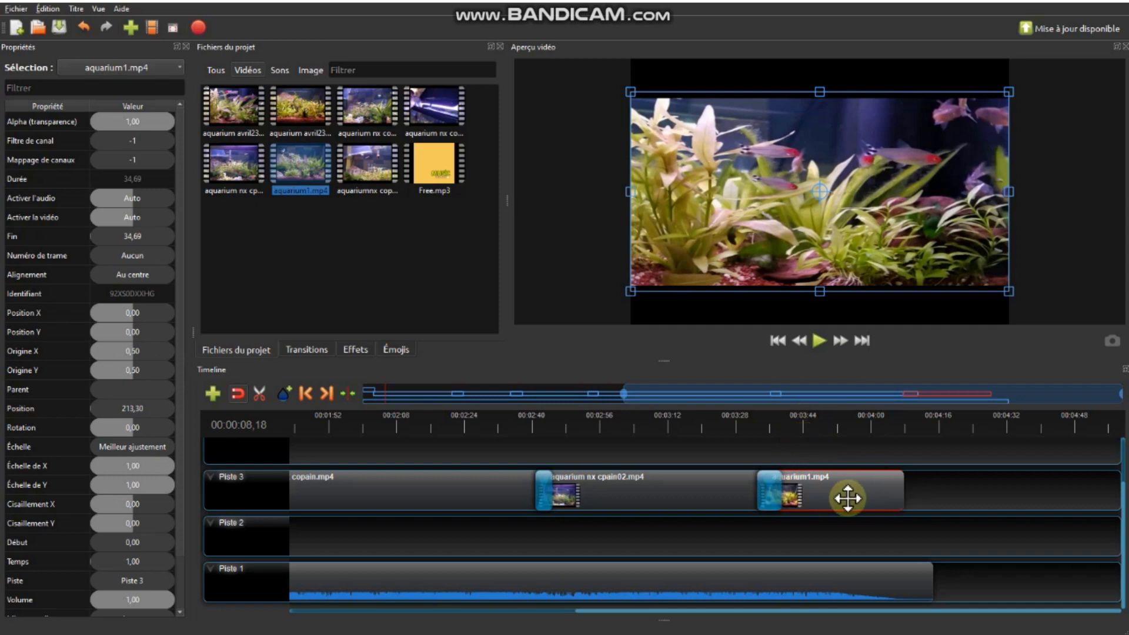
Trim the end of the last aquarium1.mp4 clip on Piste 3 to a duration of 6.91 seconds.
drag(904, 490, 805, 492)
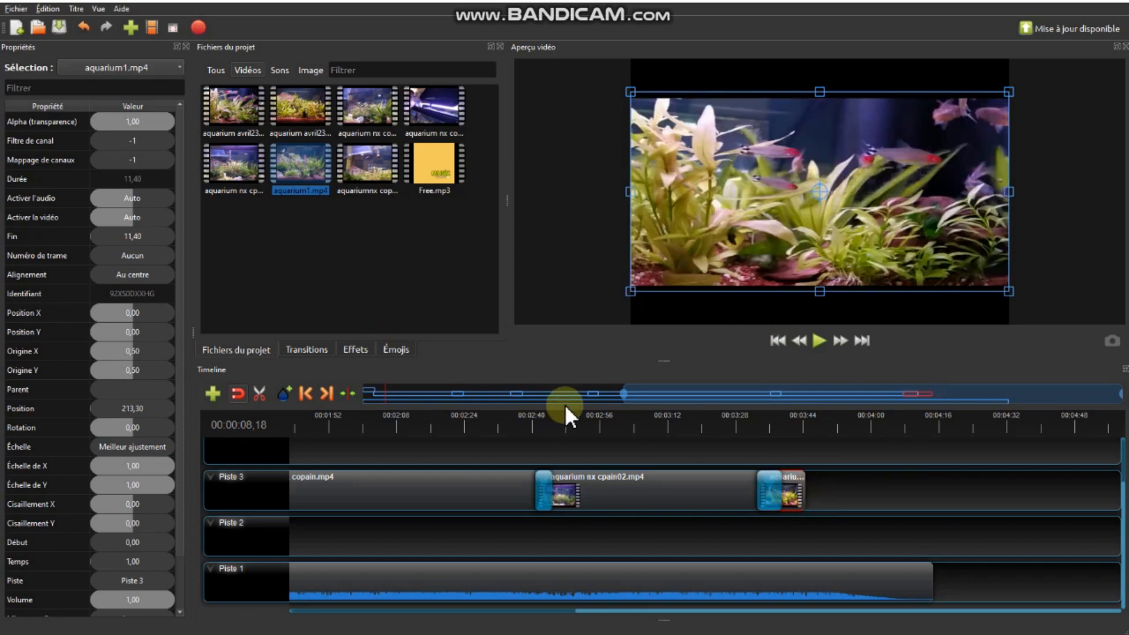
drag(625, 393, 947, 421)
drag(617, 393, 889, 399)
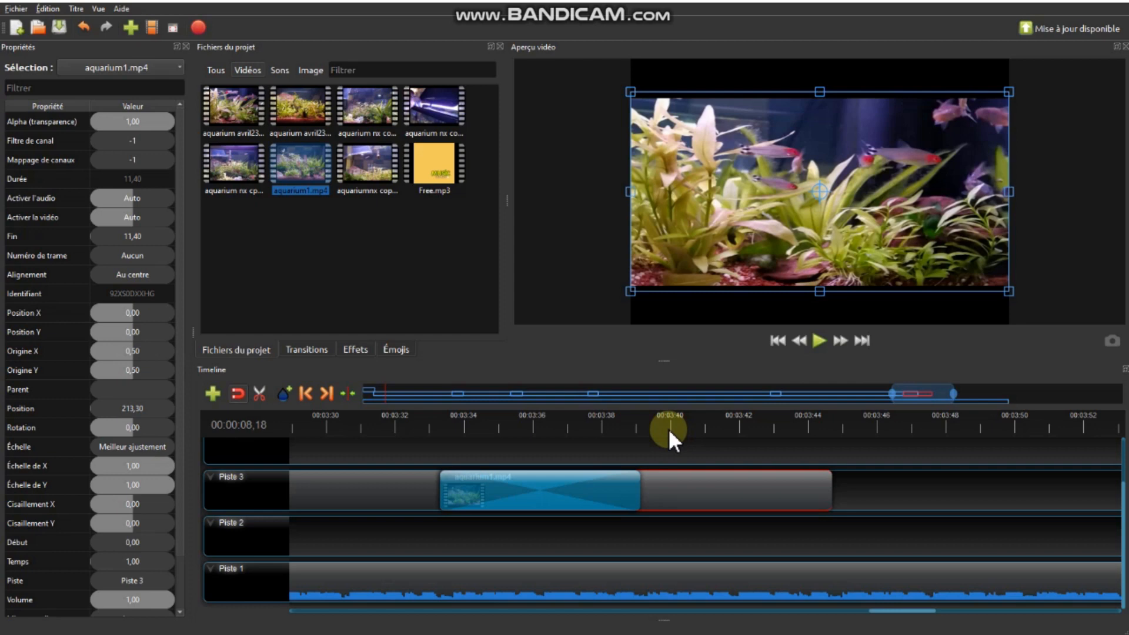
drag(834, 492, 676, 499)
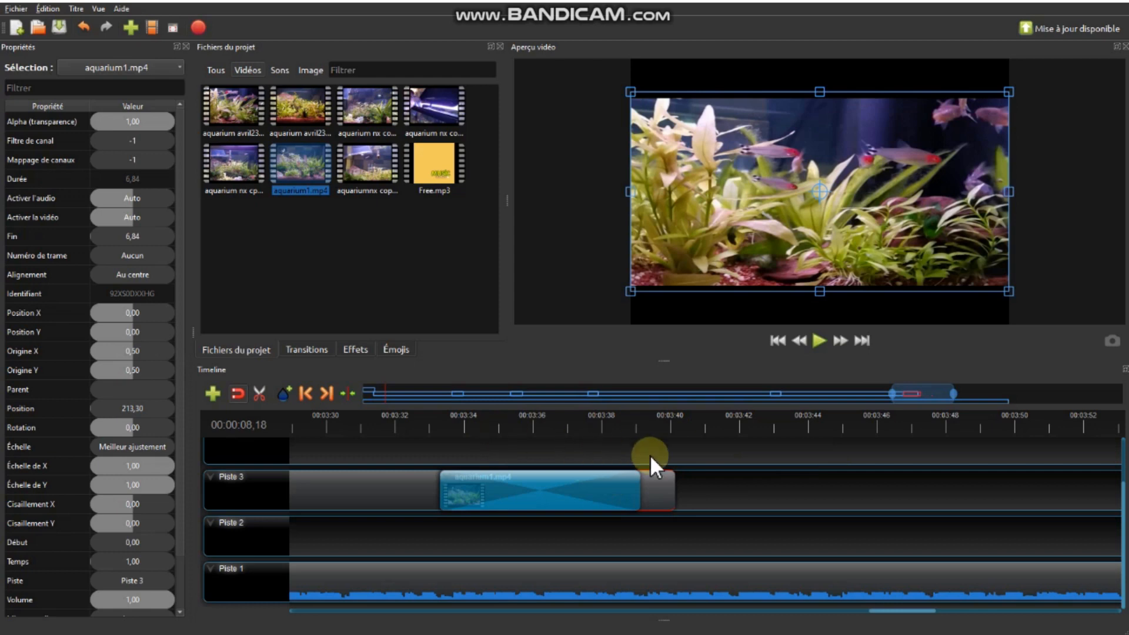
drag(670, 489, 672, 490)
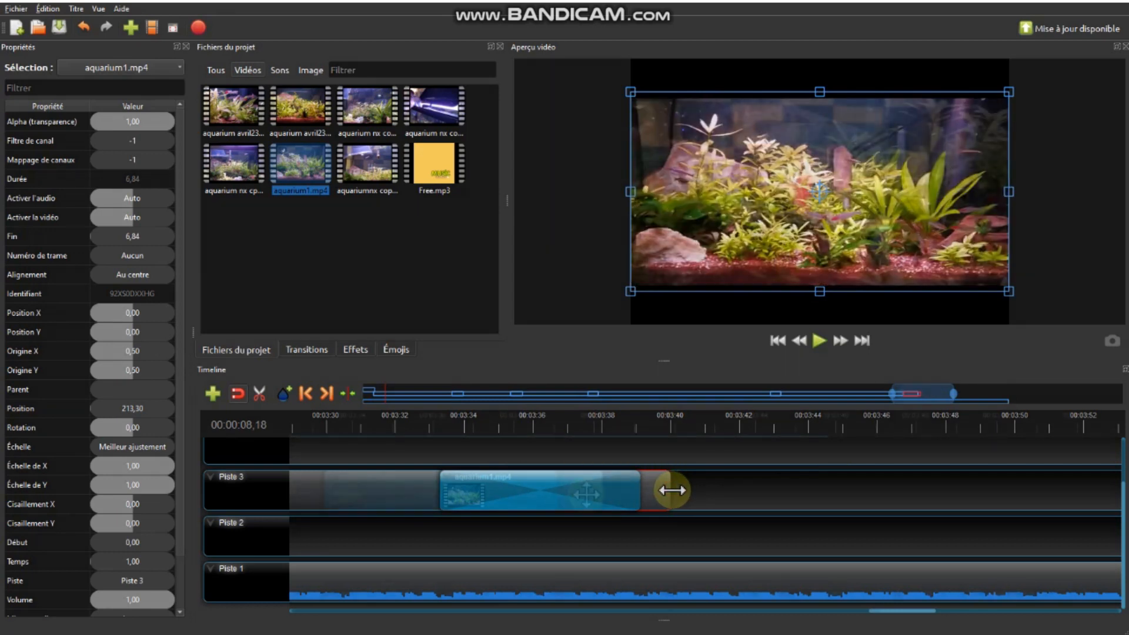
Play the end of the sequence from just before the last transition to check how the final clip closes.
click(312, 424)
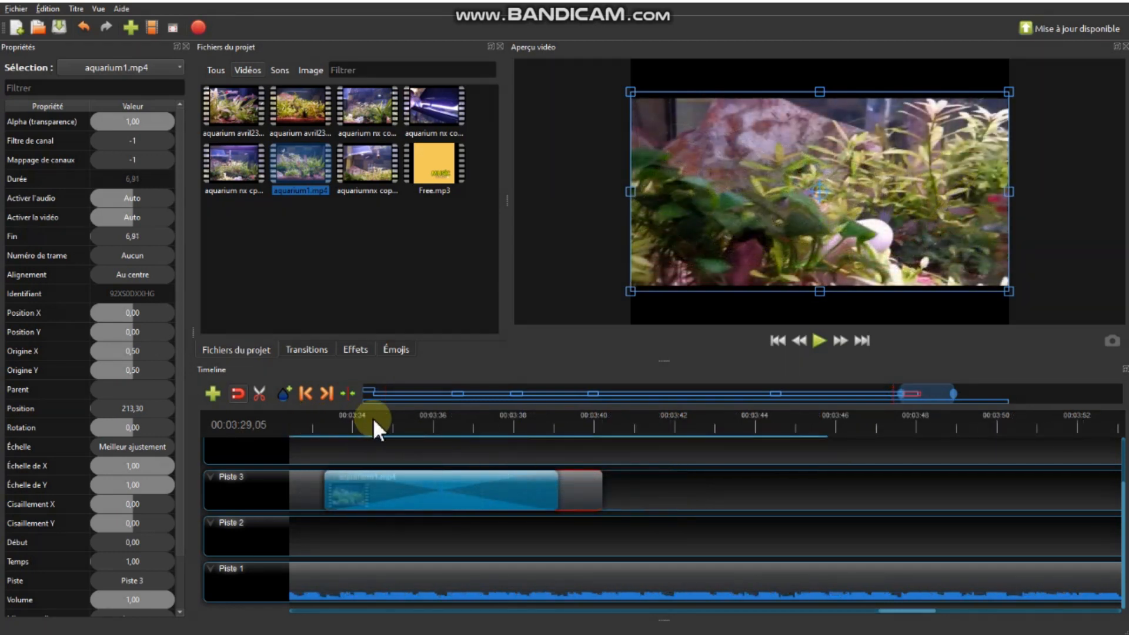
click(315, 423)
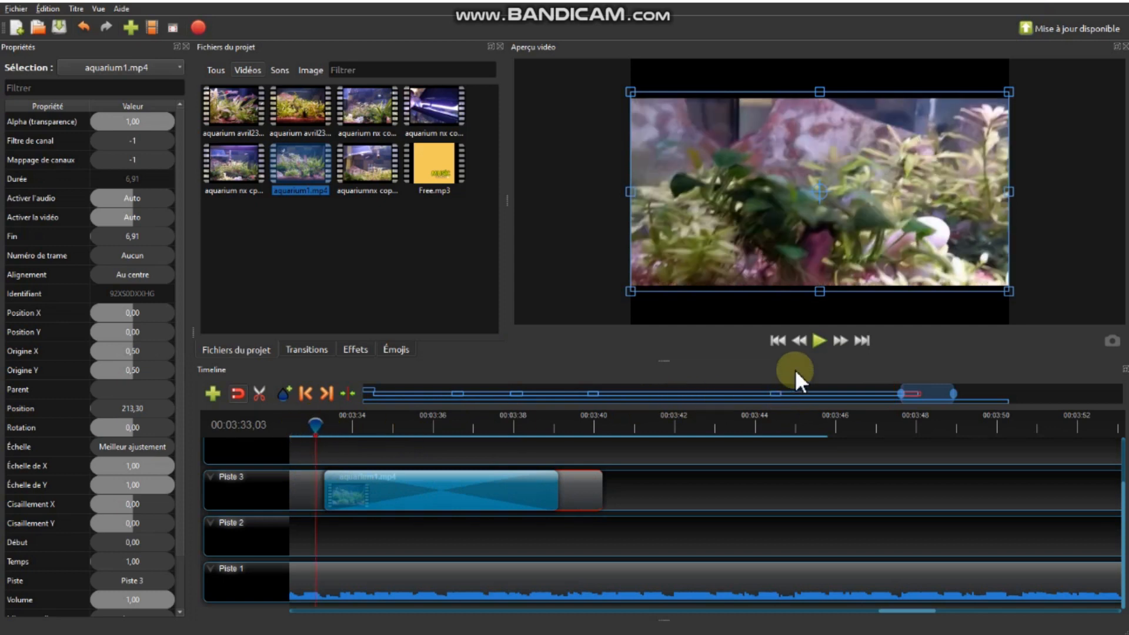
click(818, 342)
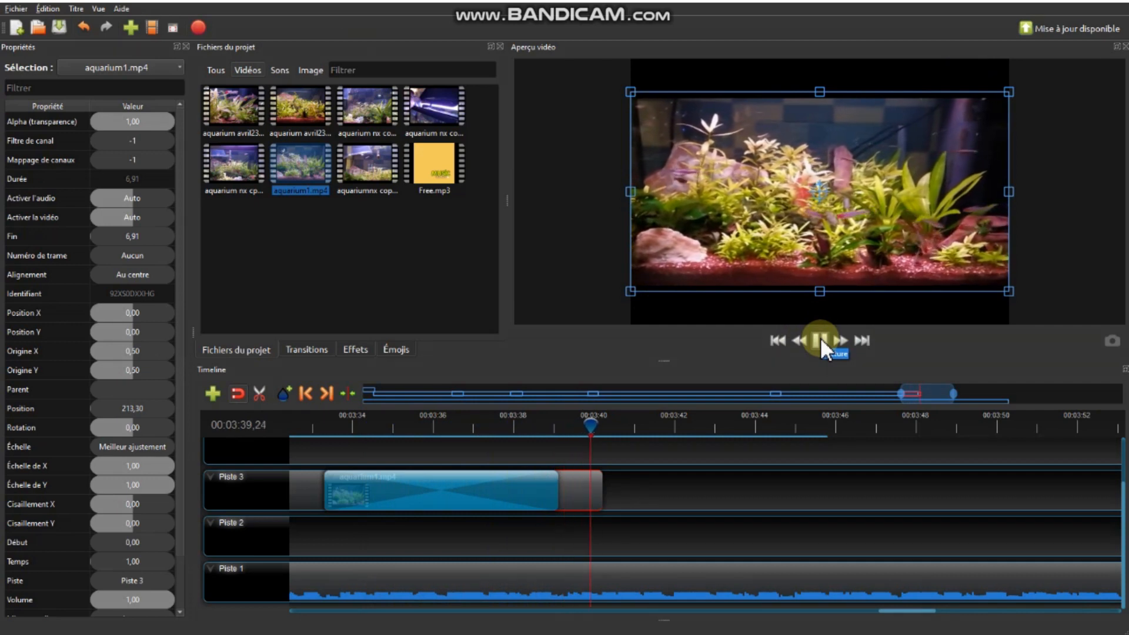
click(820, 338)
Try to create an animated title from the Baguette magique template.
click(76, 8)
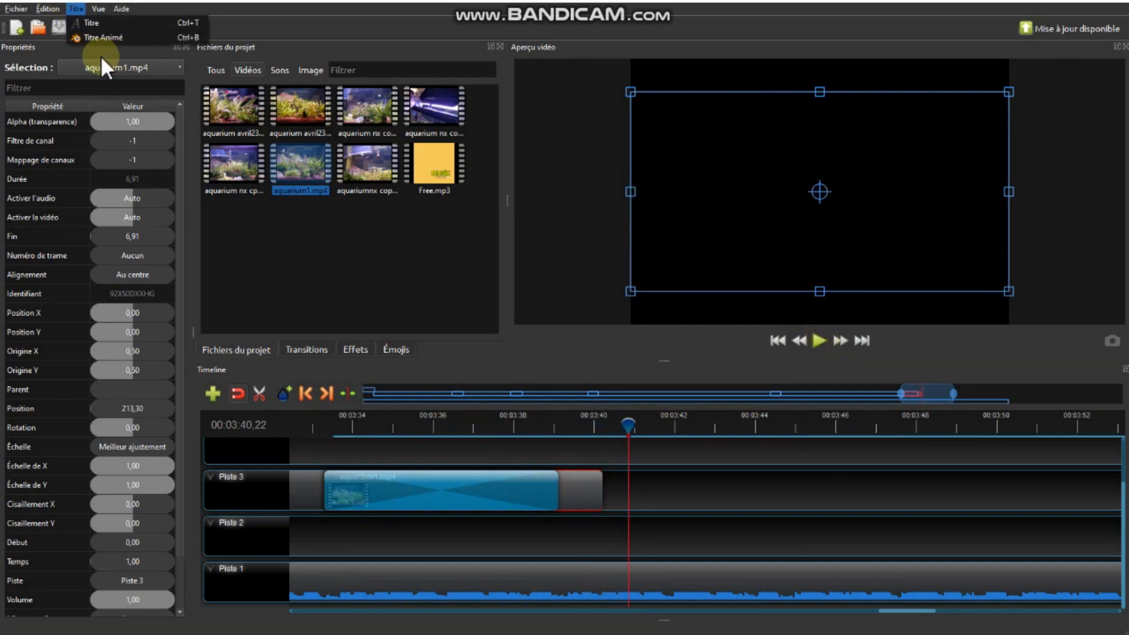
click(112, 36)
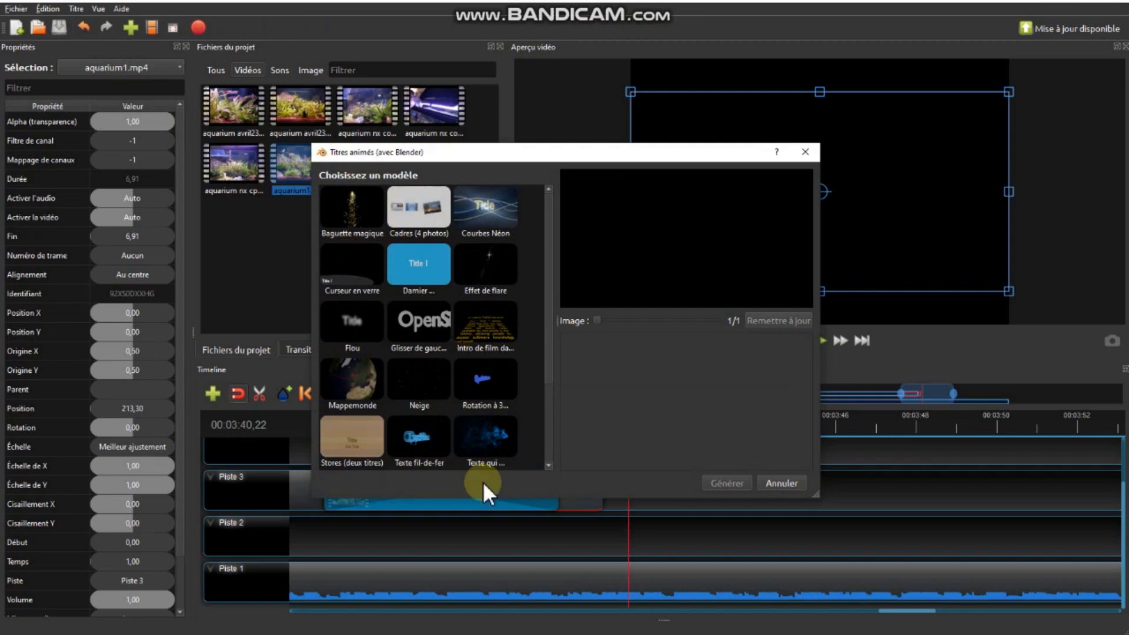
click(339, 214)
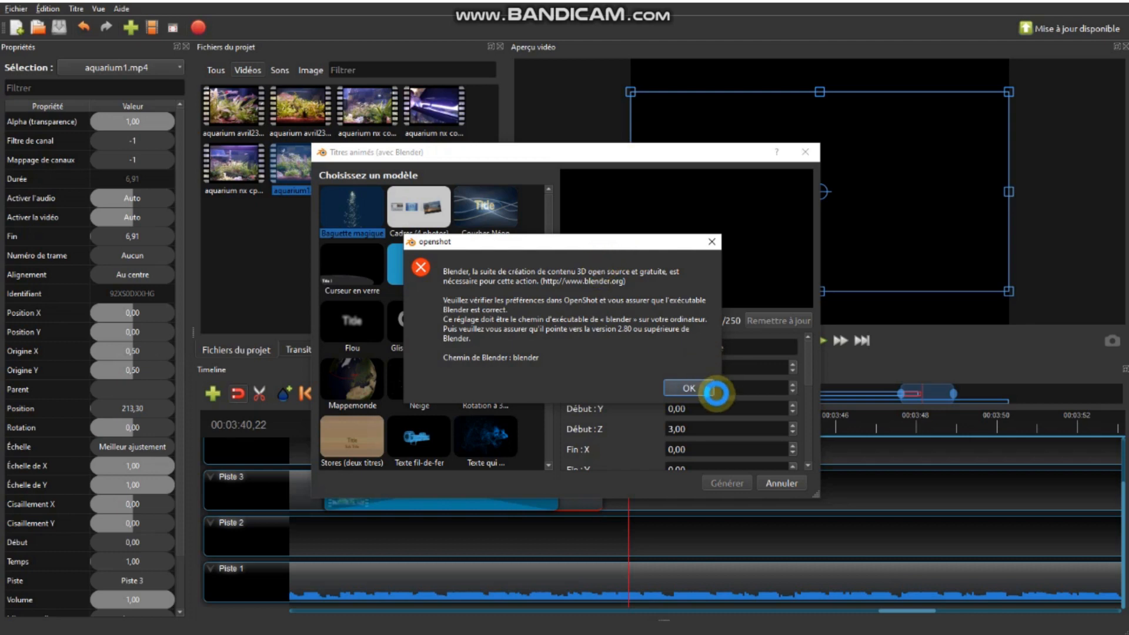
click(697, 391)
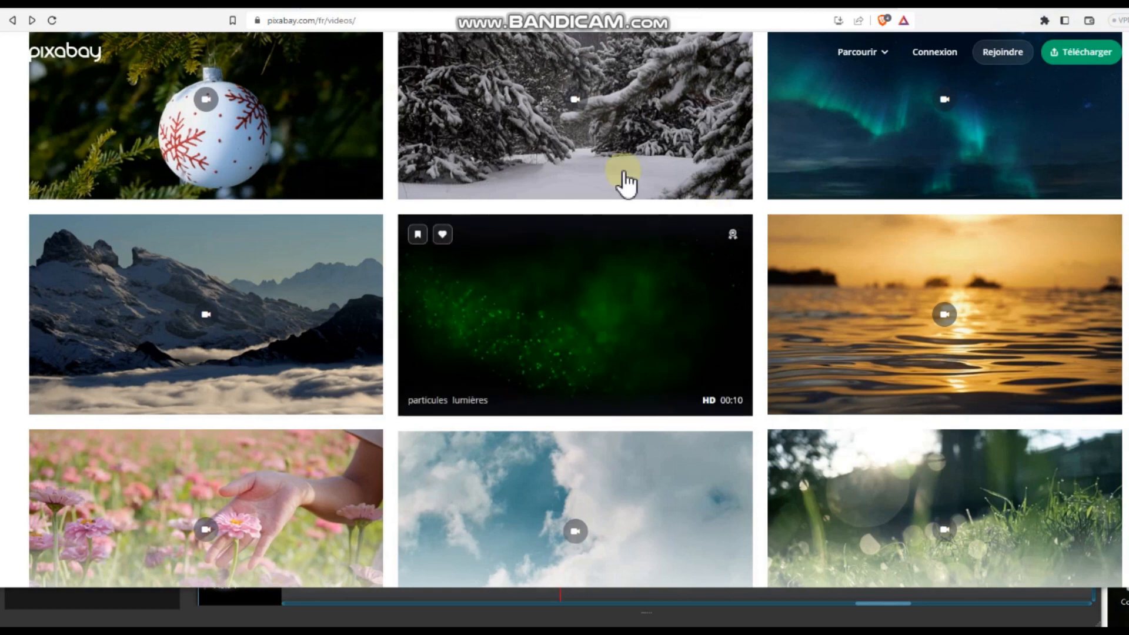
On Pixabay, preview the video of the sunset over the sea and download it as a 1920×1080 MP4.
click(870, 335)
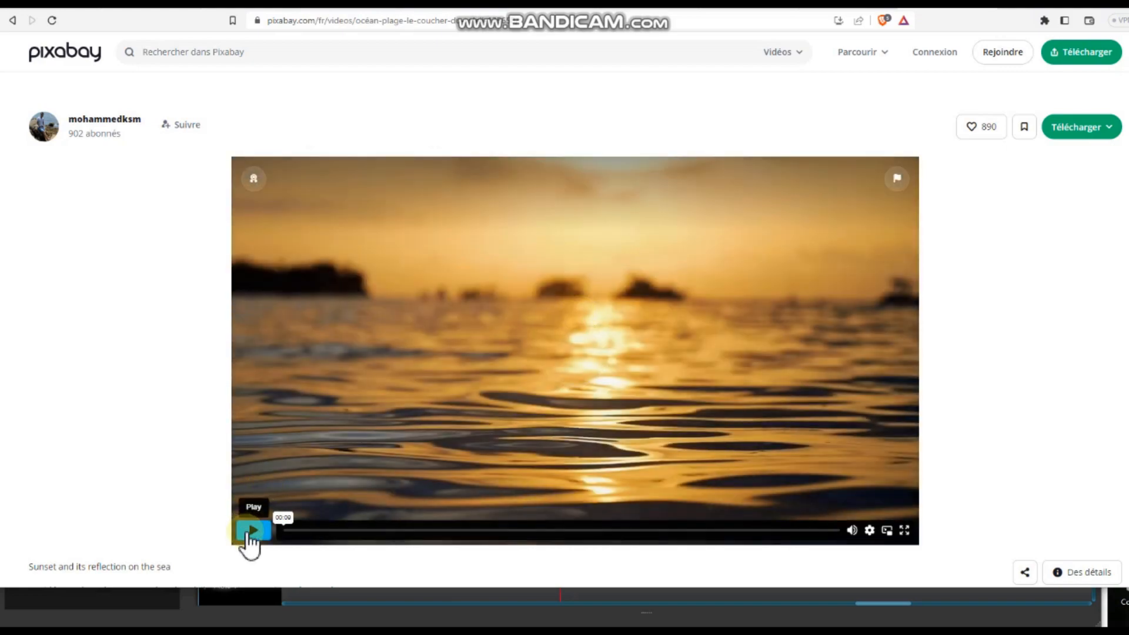
click(252, 530)
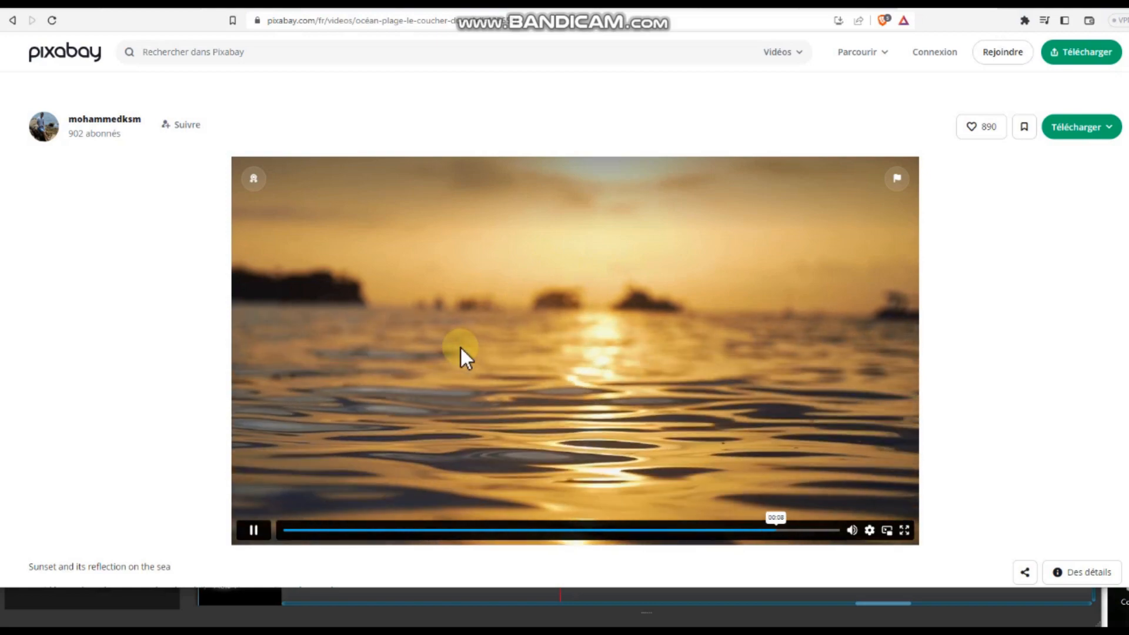
click(254, 531)
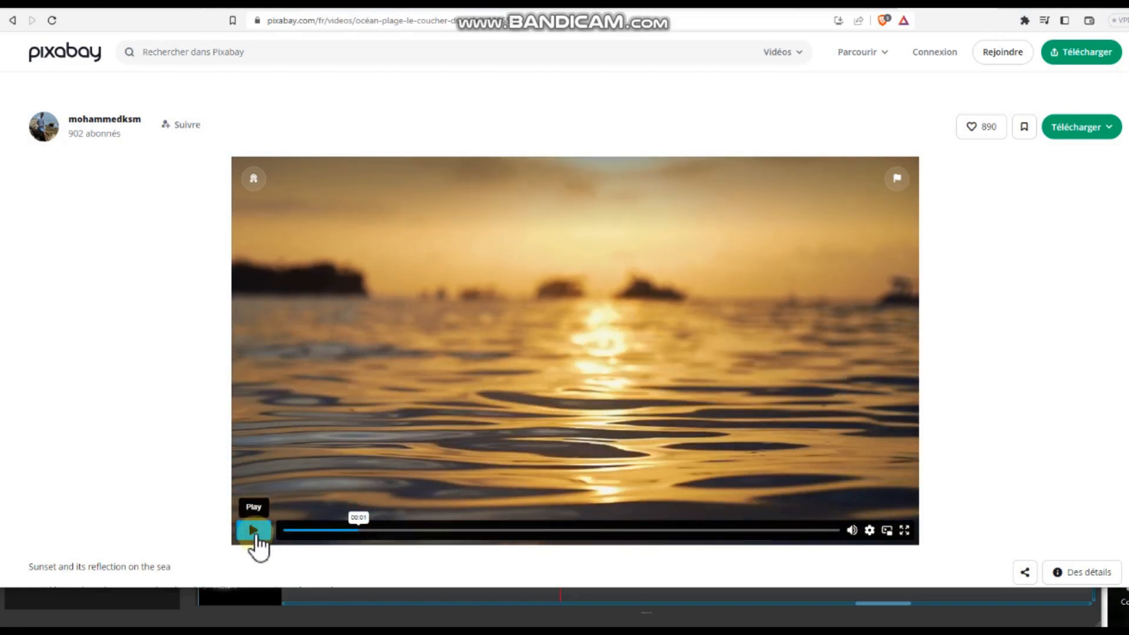
click(1075, 128)
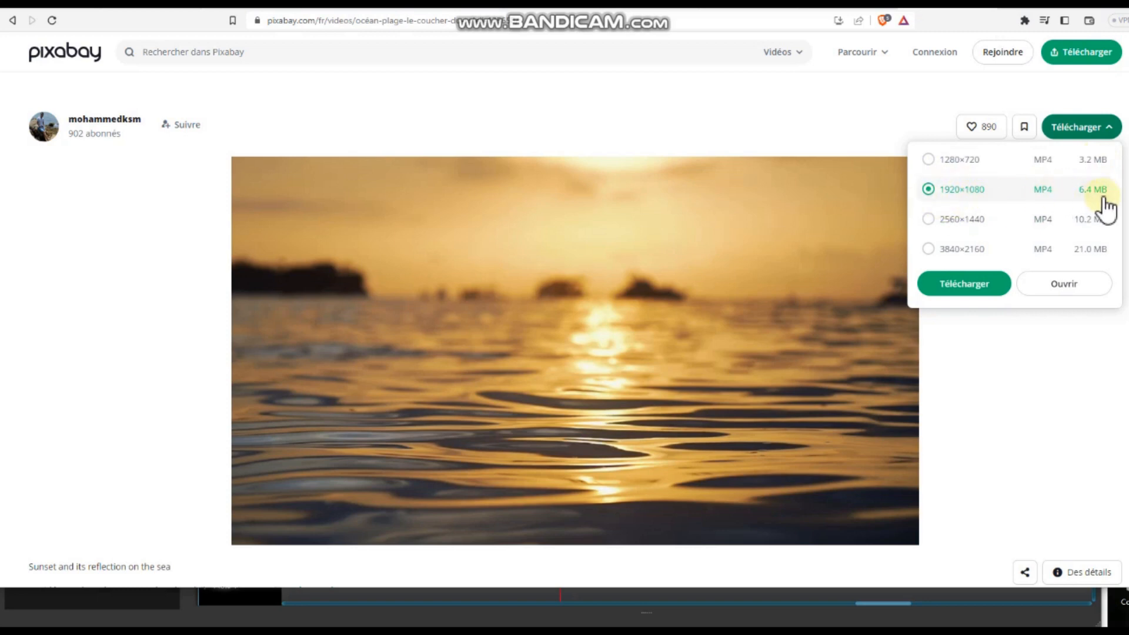
click(949, 285)
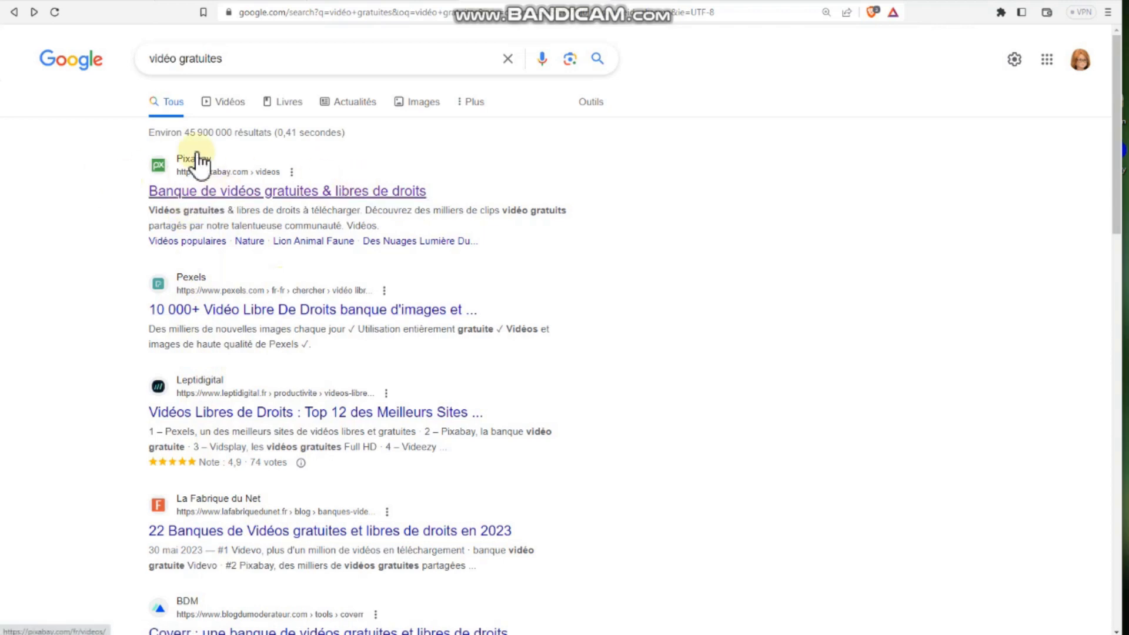
Open Pixabay's free video library from the Google results and browse the available clips.
click(308, 194)
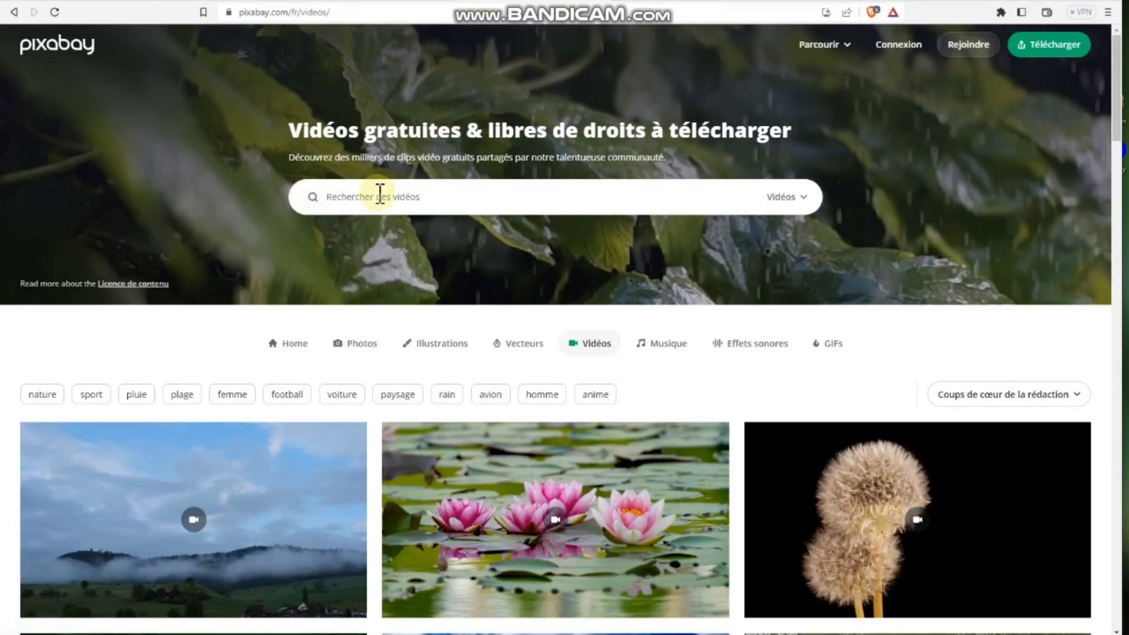
scroll(622, 297, down, 10)
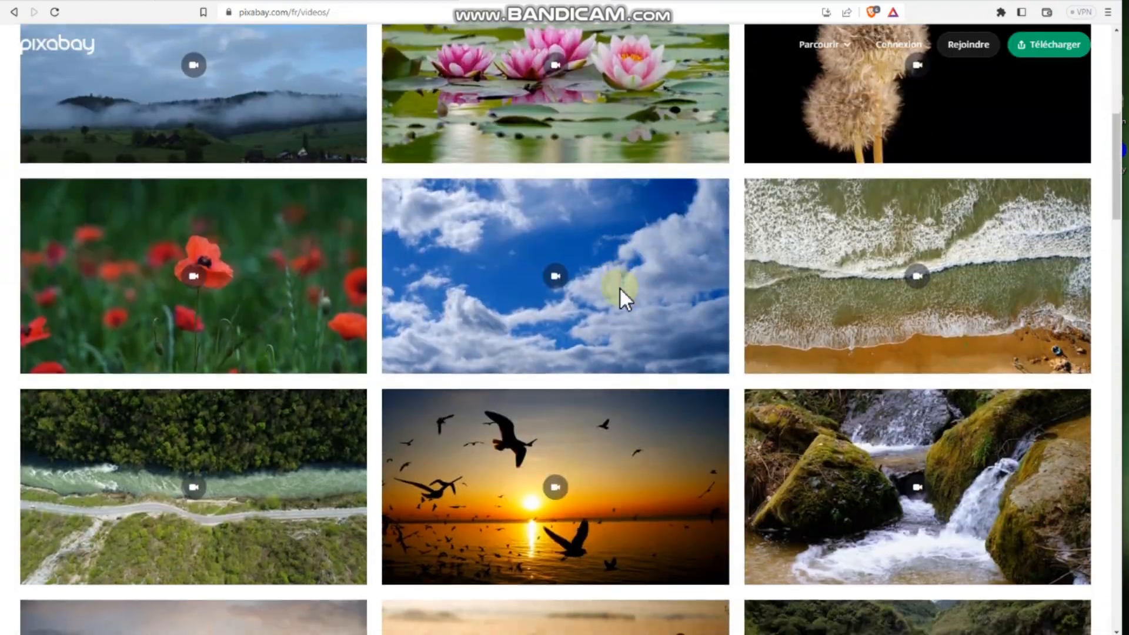
scroll(622, 298, down, 3)
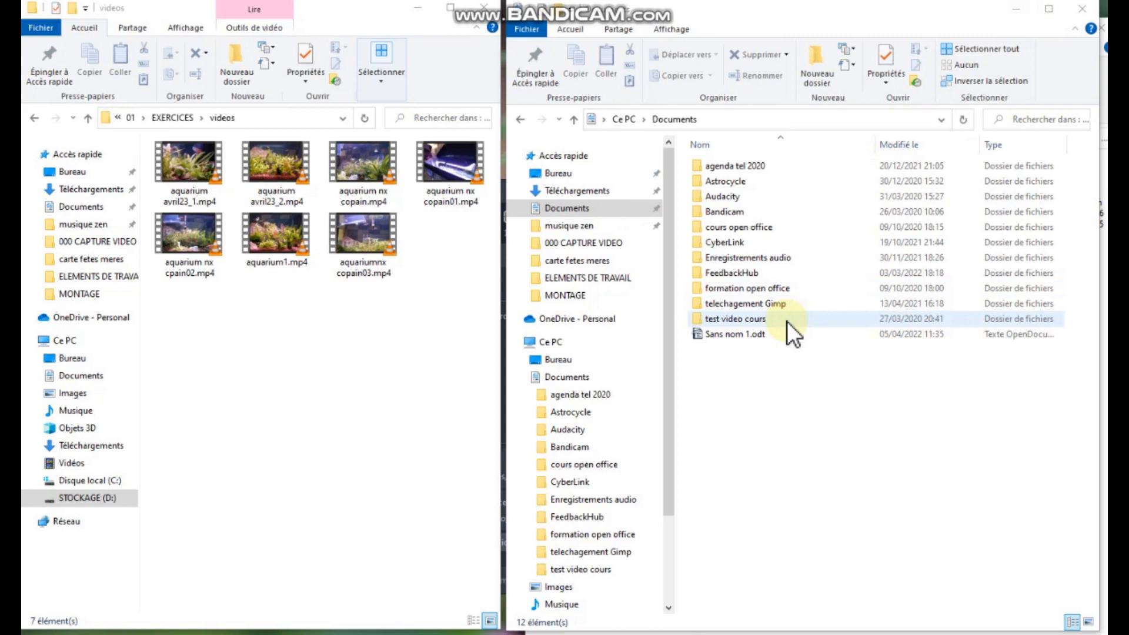
click(562, 189)
click(729, 186)
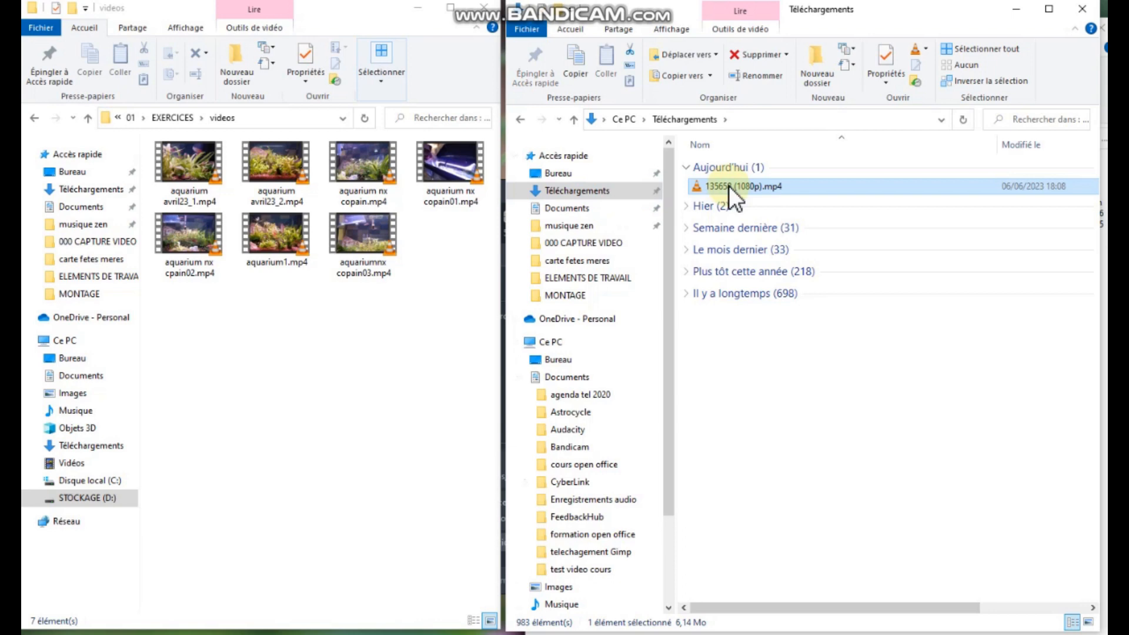
drag(729, 185, 259, 387)
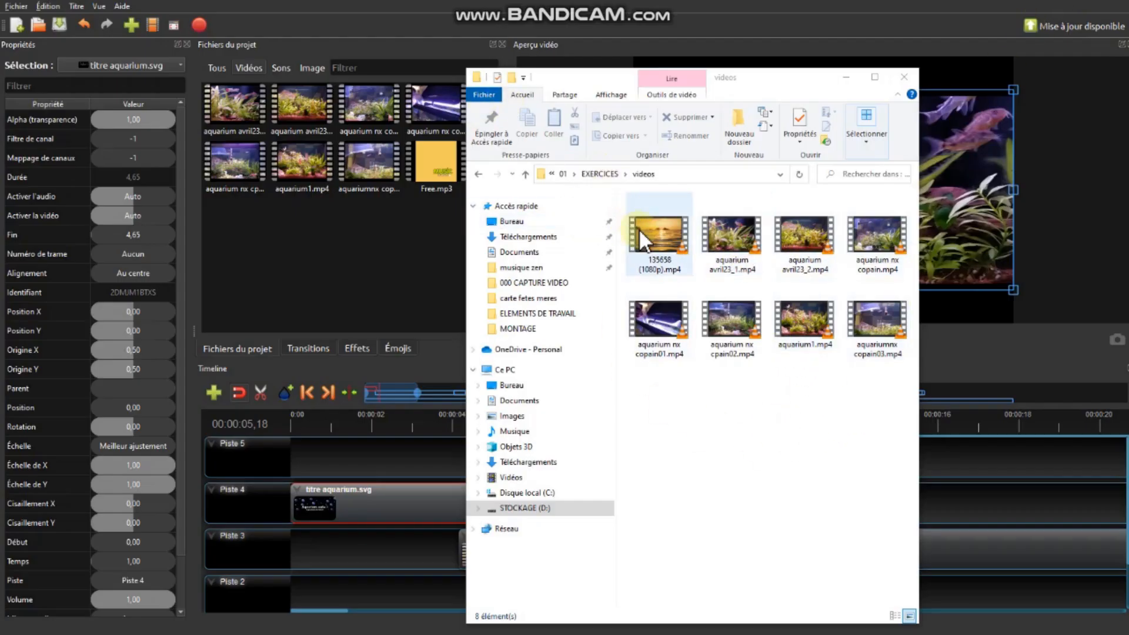
drag(651, 229, 277, 273)
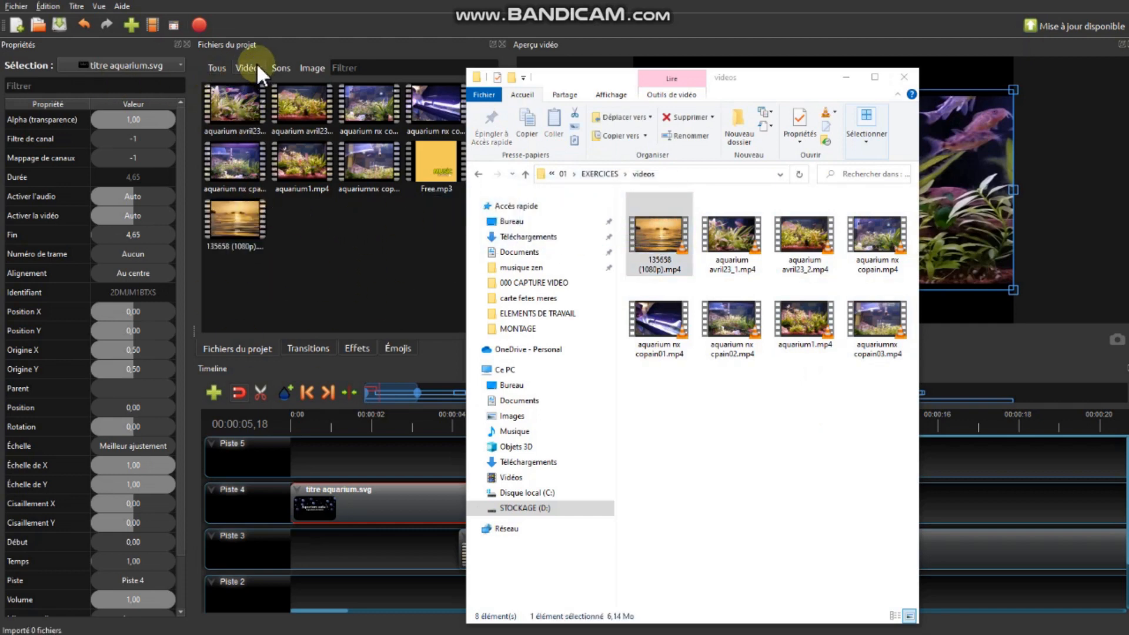
click(209, 67)
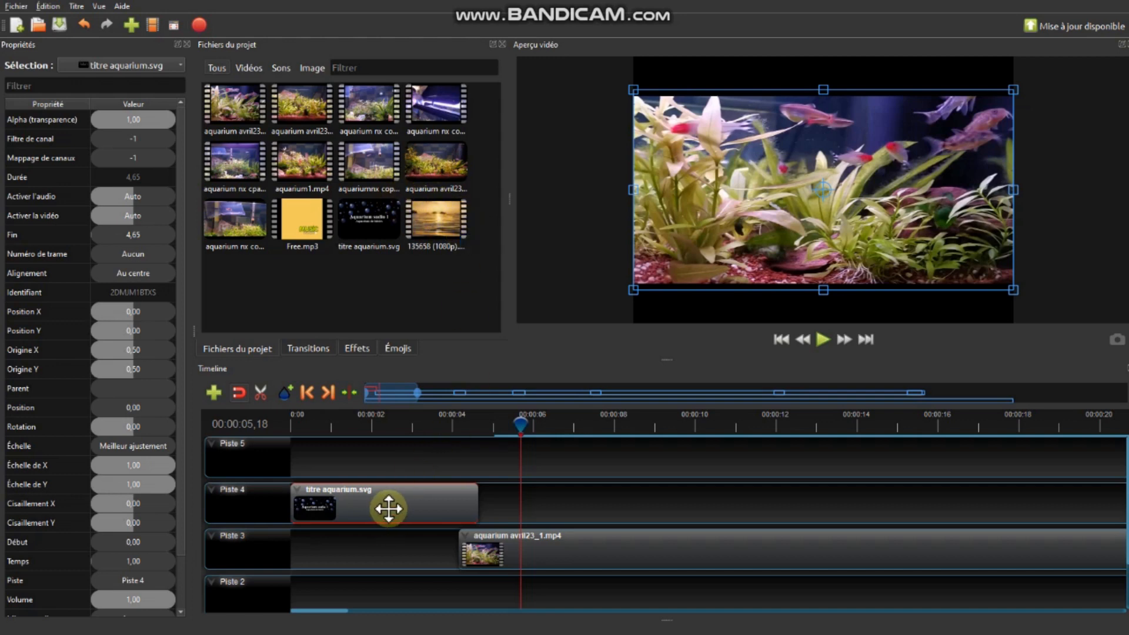
drag(390, 503, 391, 466)
click(324, 467)
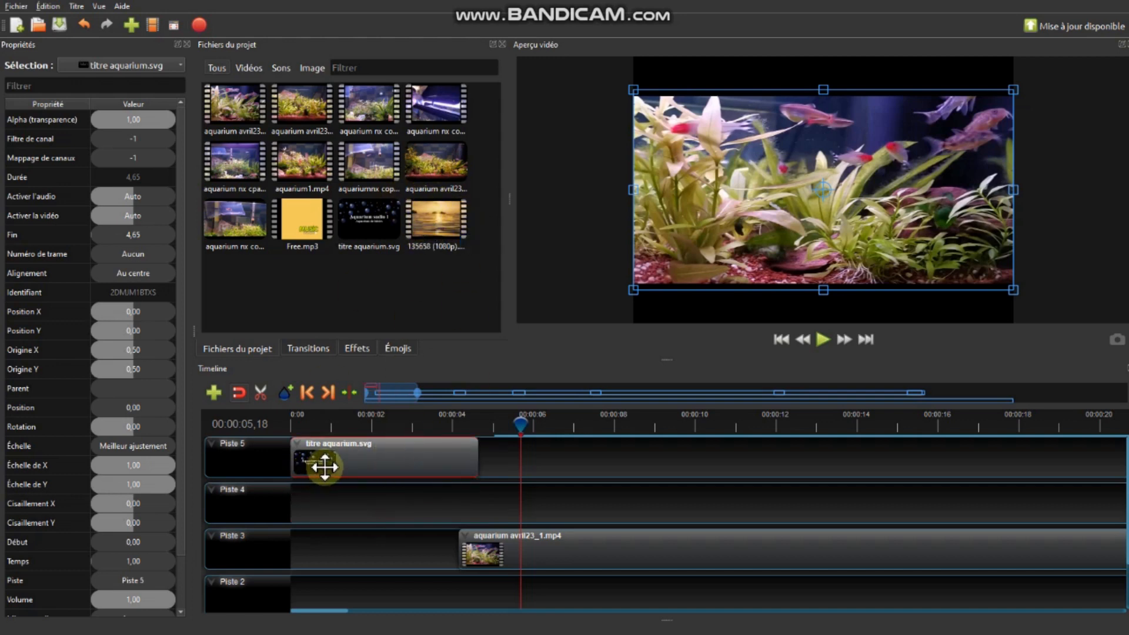
drag(440, 210, 291, 492)
click(667, 499)
drag(682, 508, 473, 510)
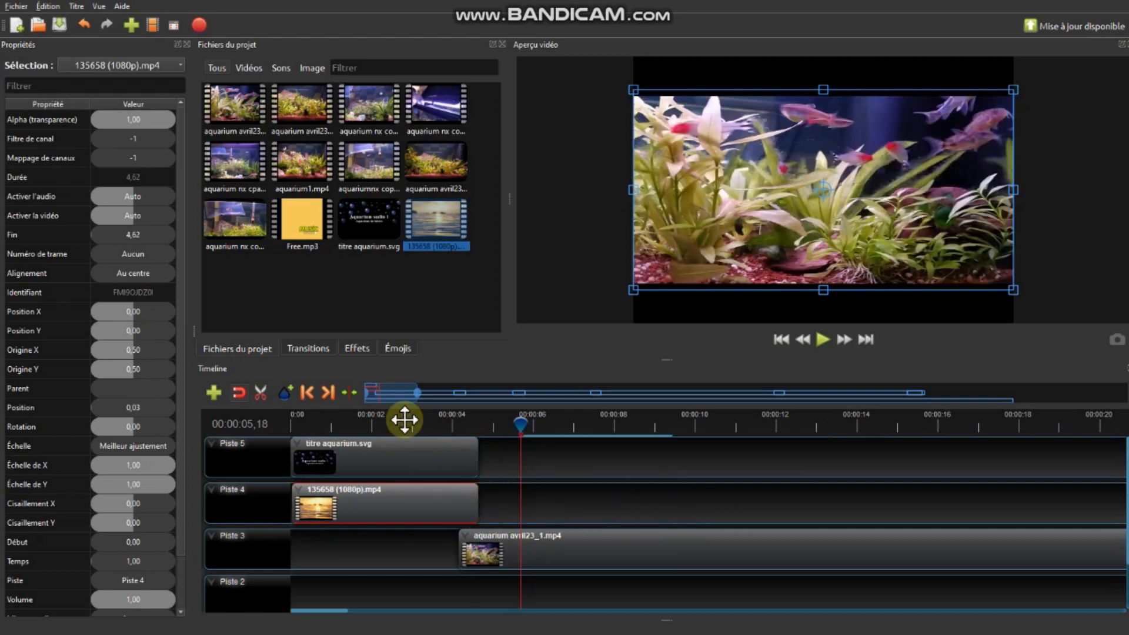
Play the sequence from the start to check the title over the sunset background and its lead into the first aquarium clip.
click(786, 337)
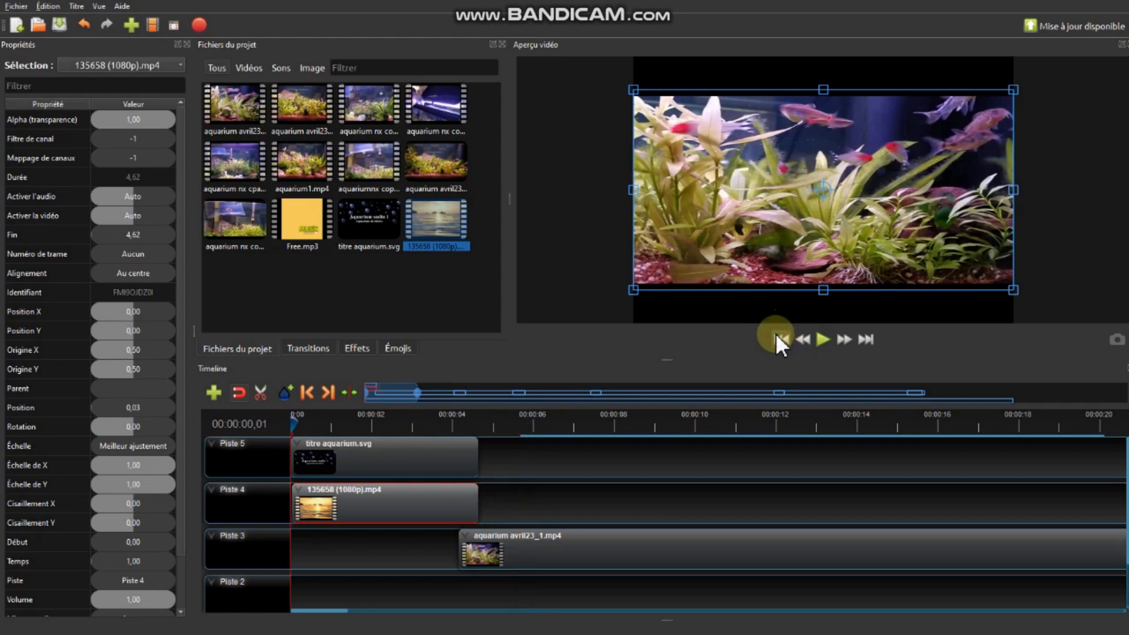
click(807, 333)
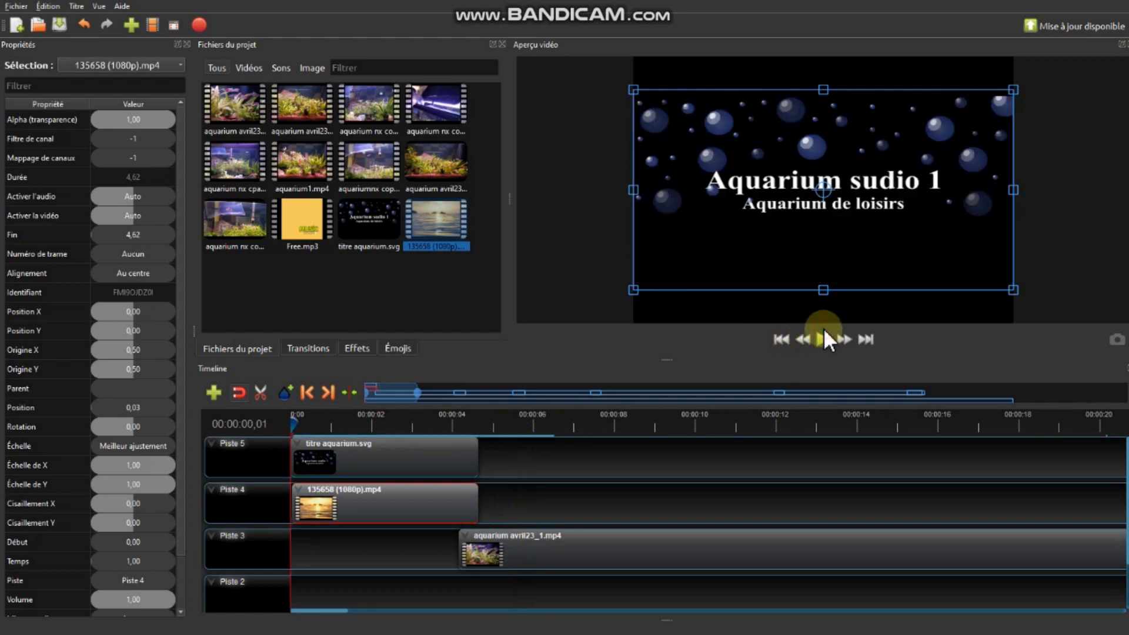
click(823, 338)
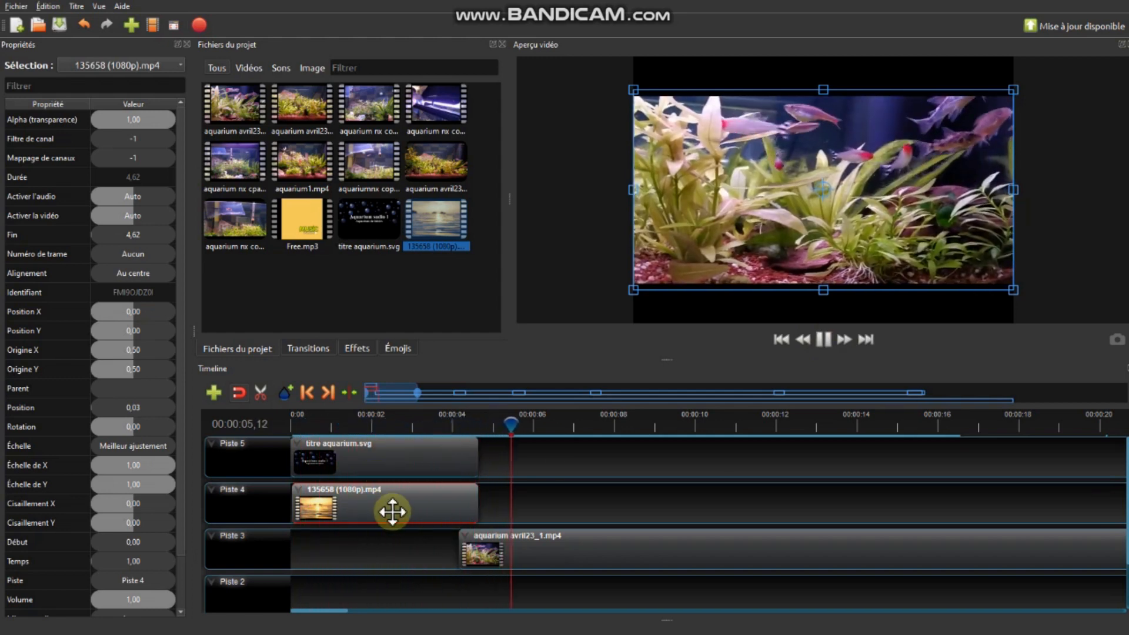
click(824, 340)
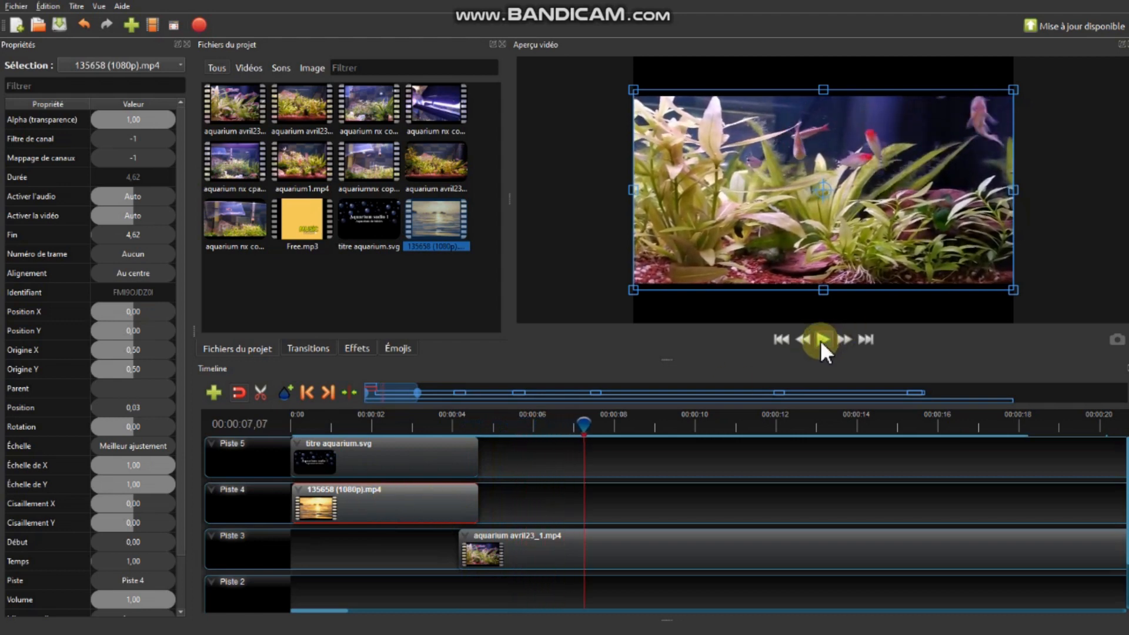
click(853, 334)
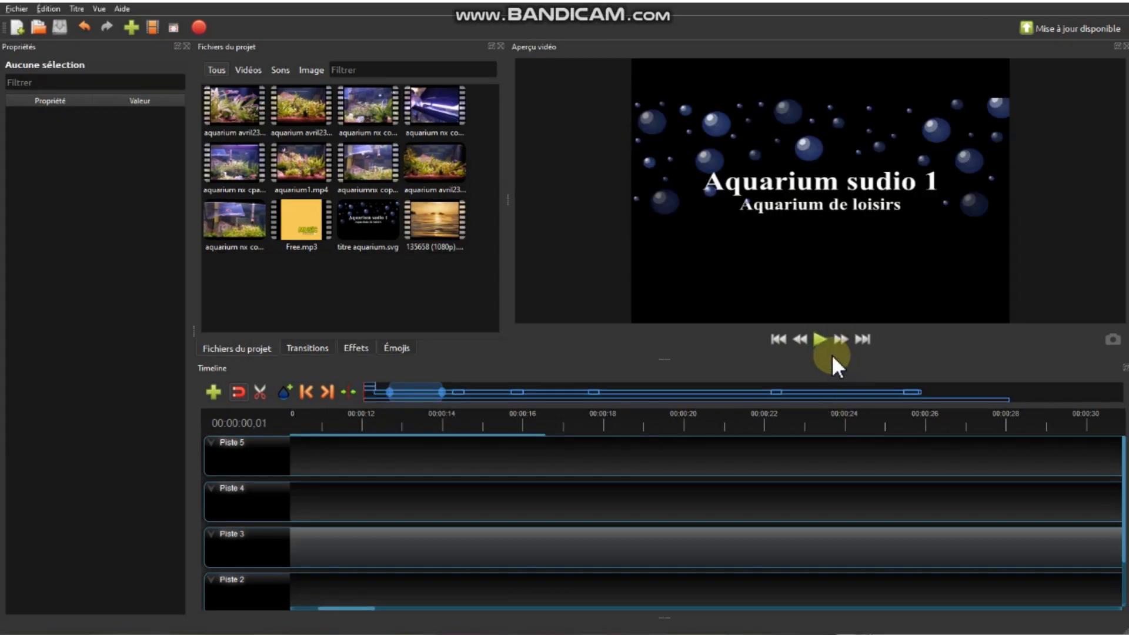
click(817, 336)
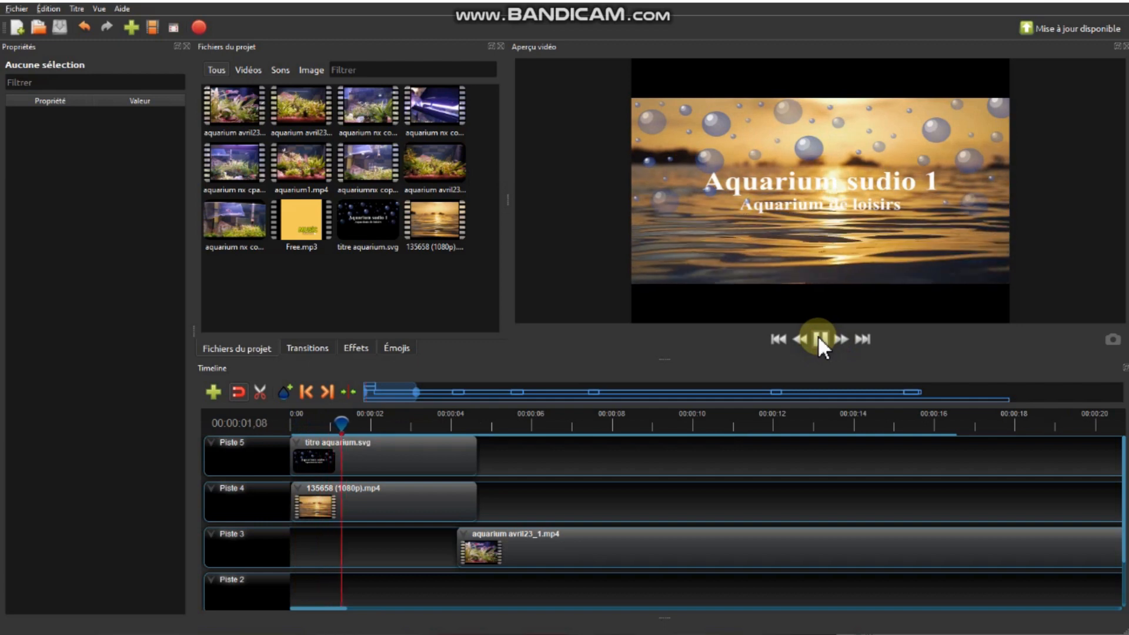